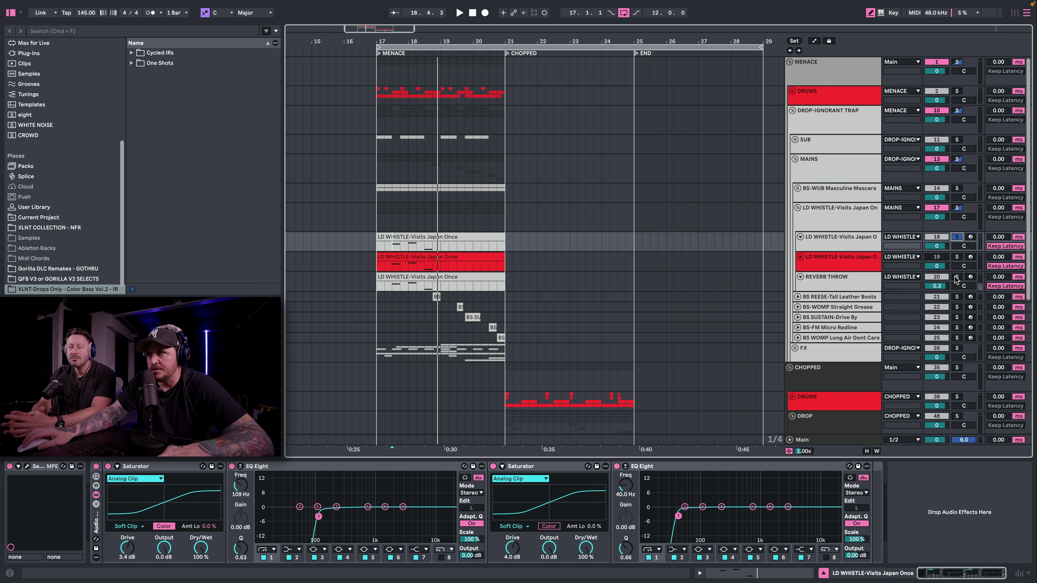
Solo the REVERB THROW track together with the whistle lead, play the section, and clear the solos.
click(956, 277)
key(space)
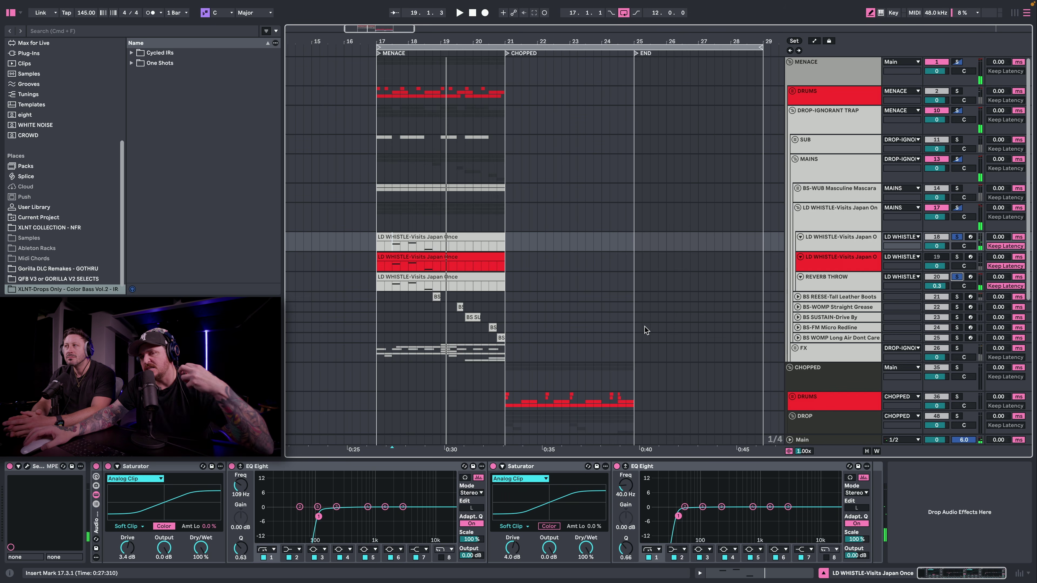
click(955, 237)
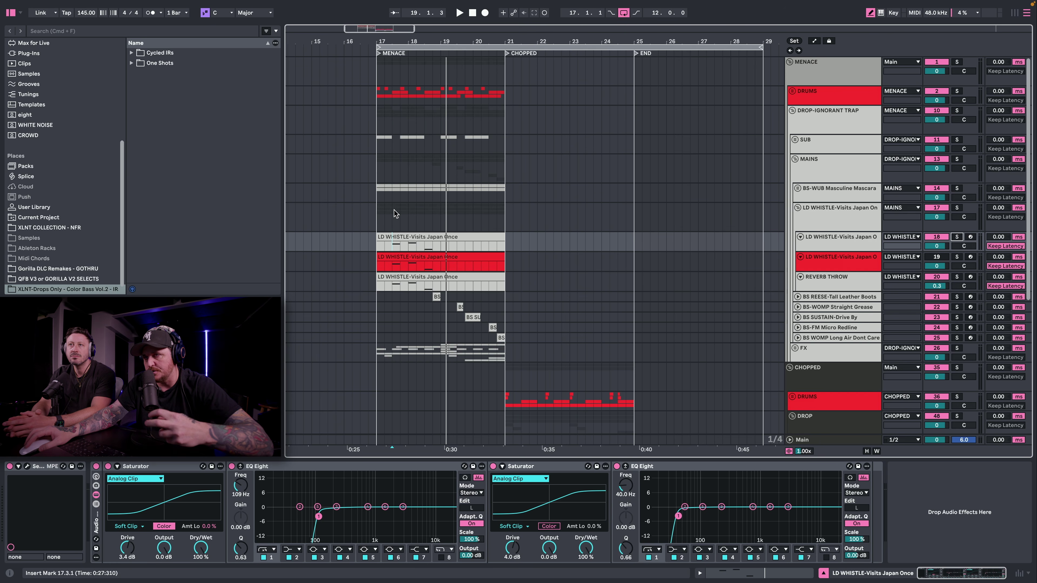
Open the Serum 2 instrument on the red LD WHISTLE track and place its window over the arrangement.
double_click(813, 268)
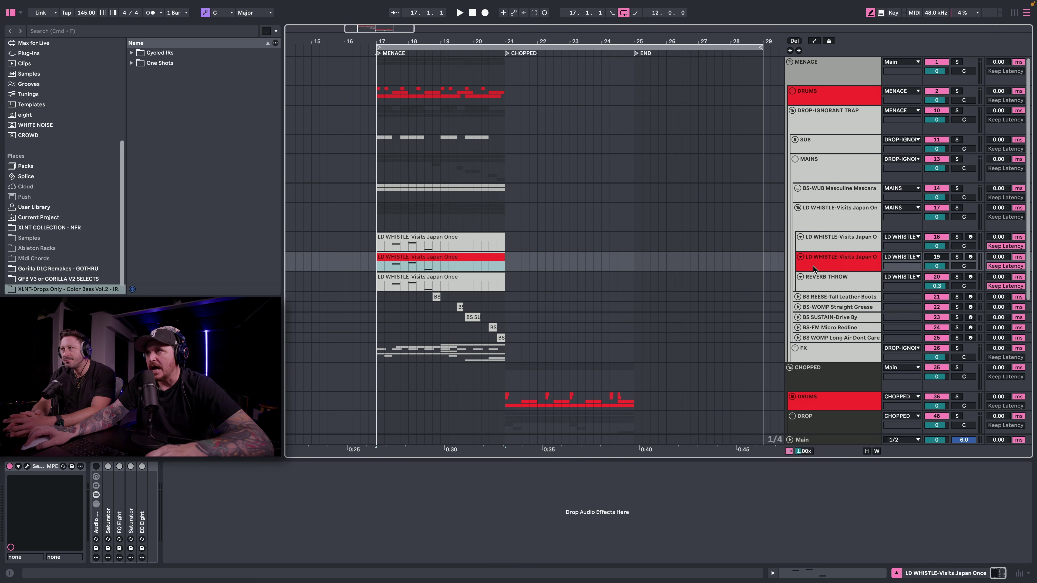
click(27, 466)
drag(390, 178, 394, 44)
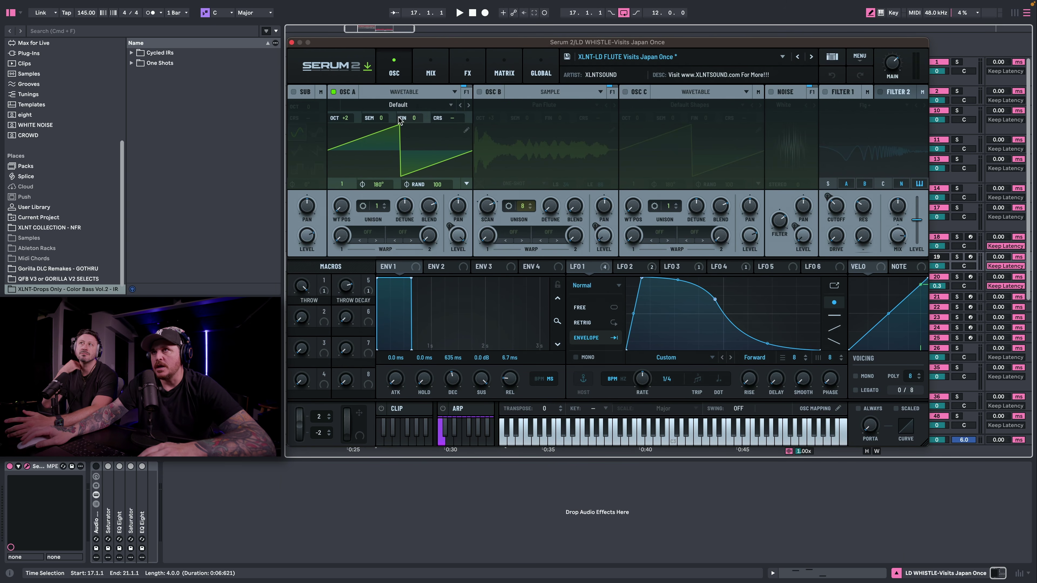
Switch oscillator A to Sample mode and load the factory flute sample Flute Delay.
click(378, 92)
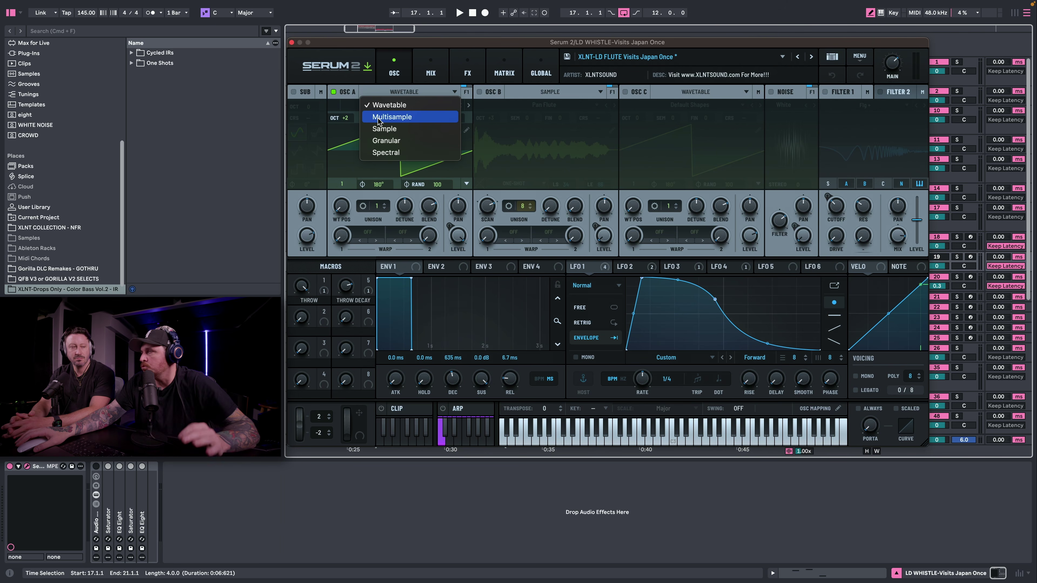
click(385, 128)
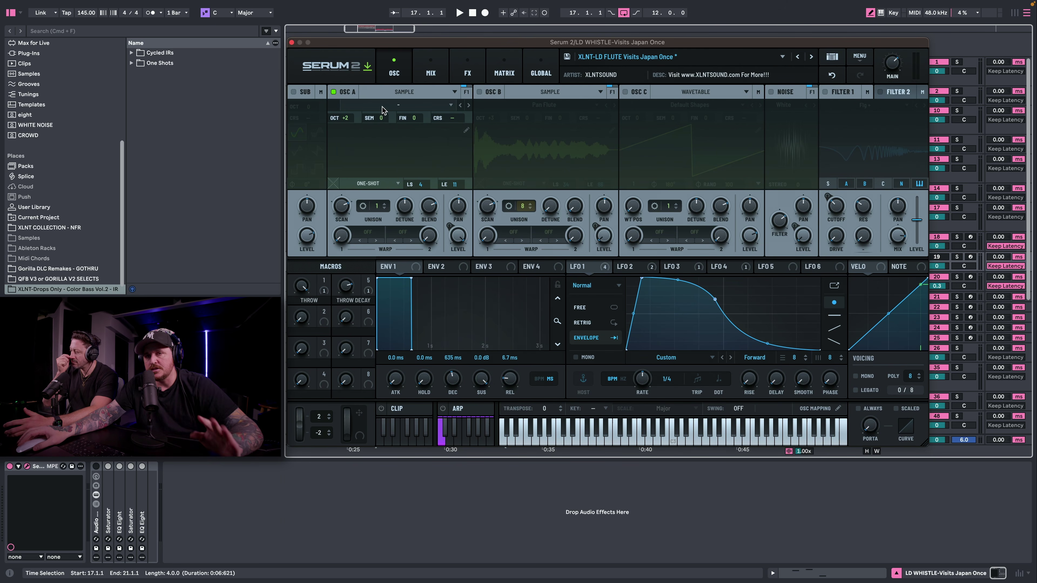
click(391, 103)
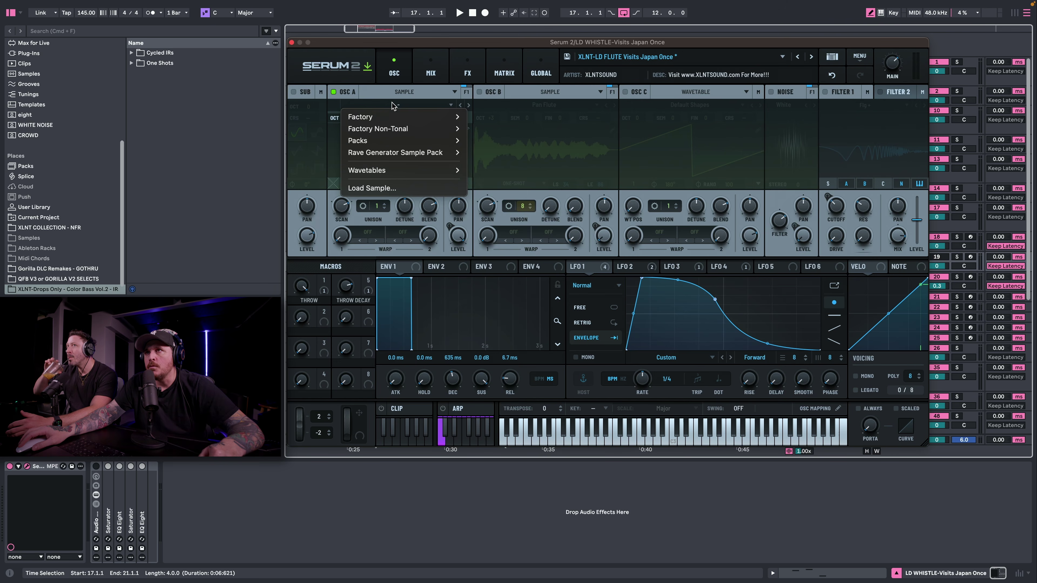
mouse_move(394, 115)
mouse_move(479, 151)
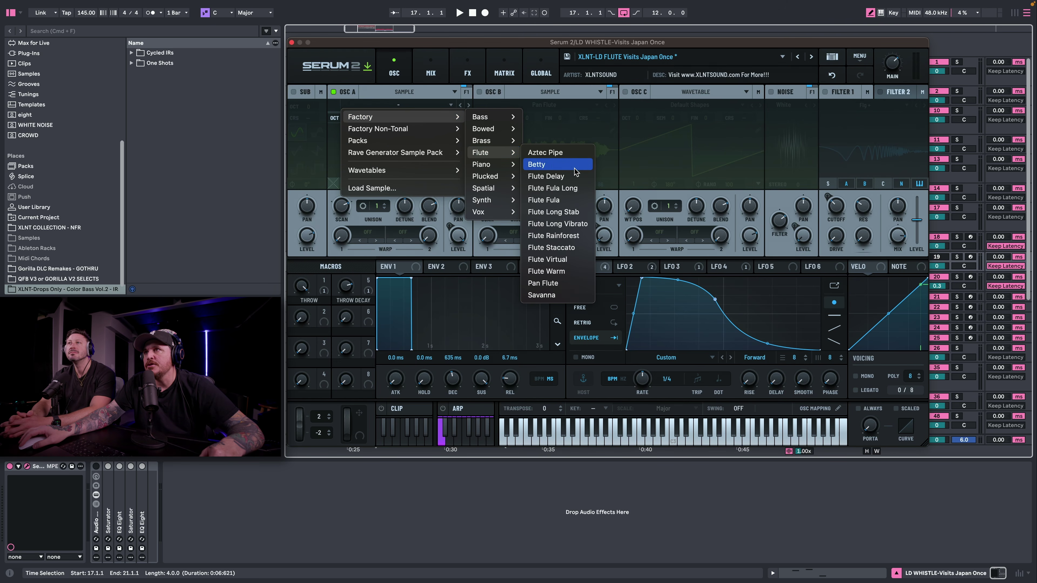
click(573, 176)
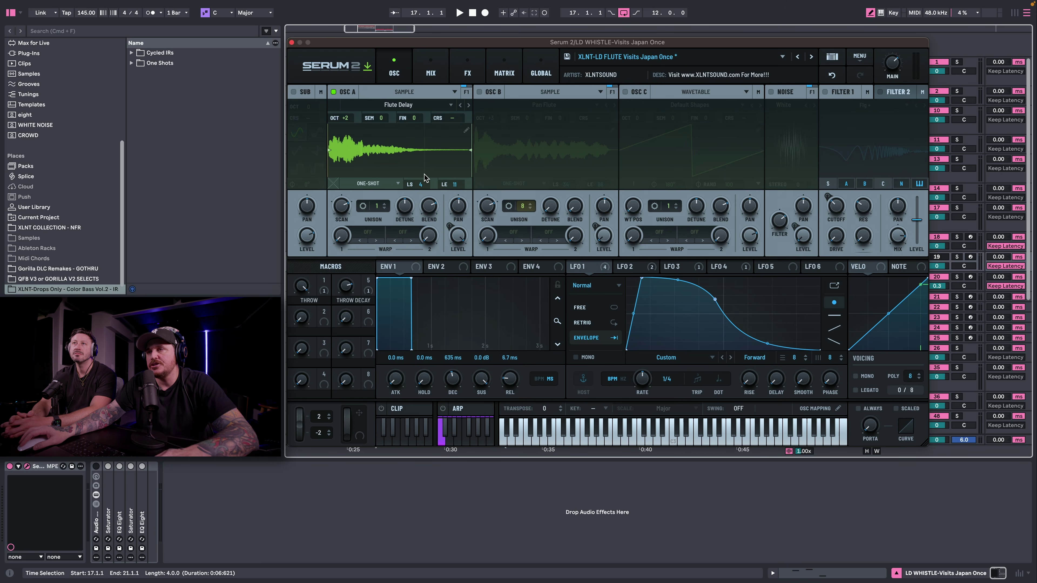
Audition the flute patch, turn on the computer MIDI keyboard, and play a test note.
key(space)
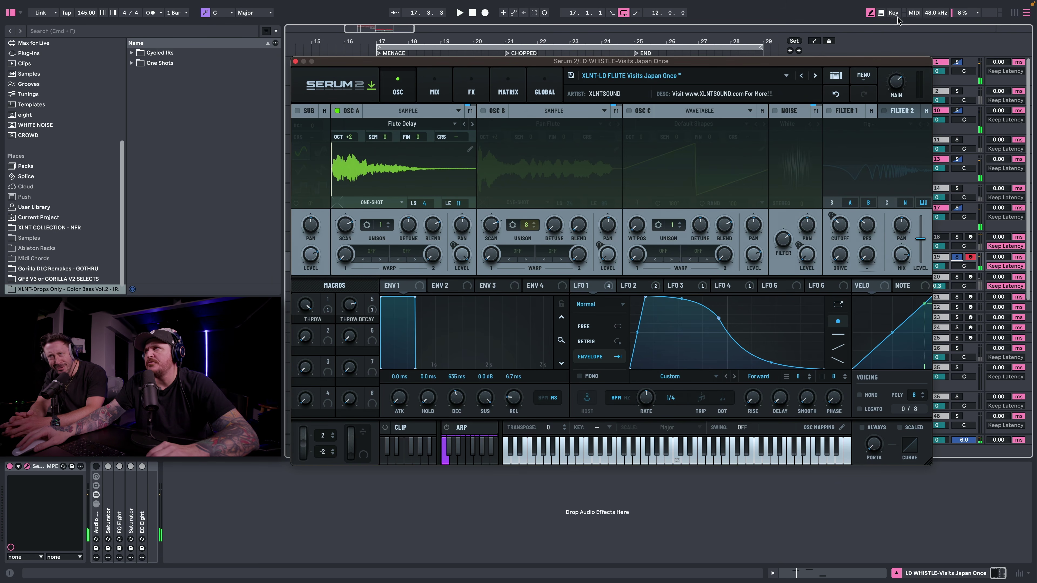
click(880, 12)
key(a)
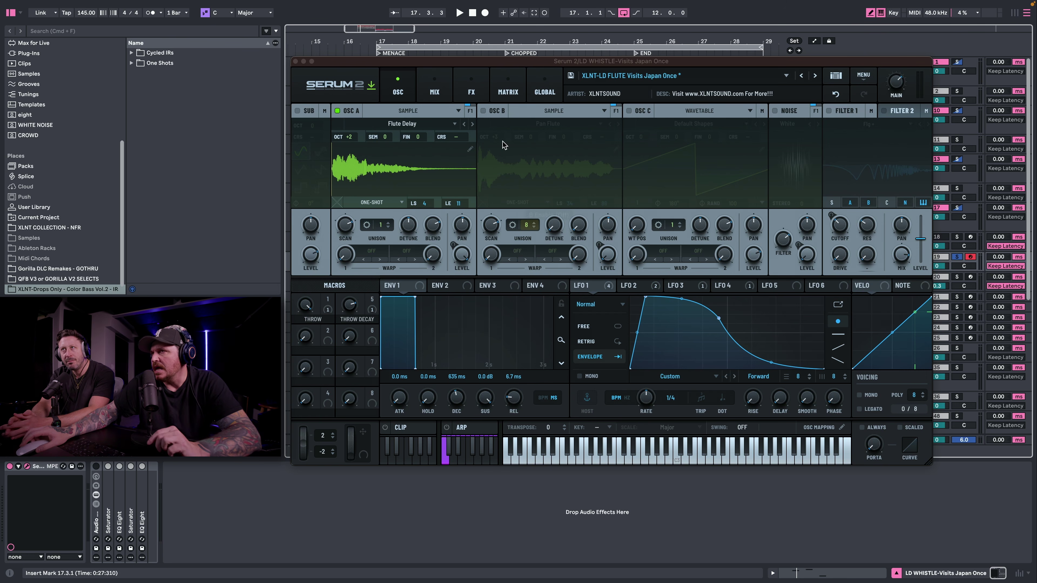
Turn on oscillator B and check its sample choices, keeping the Pan Flute sample.
click(483, 111)
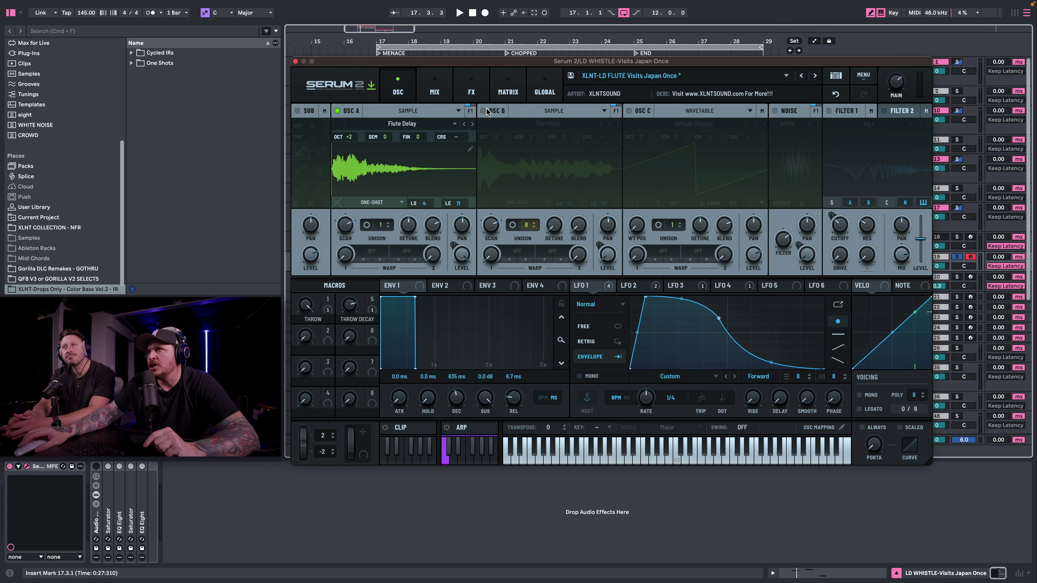
click(565, 124)
mouse_move(567, 136)
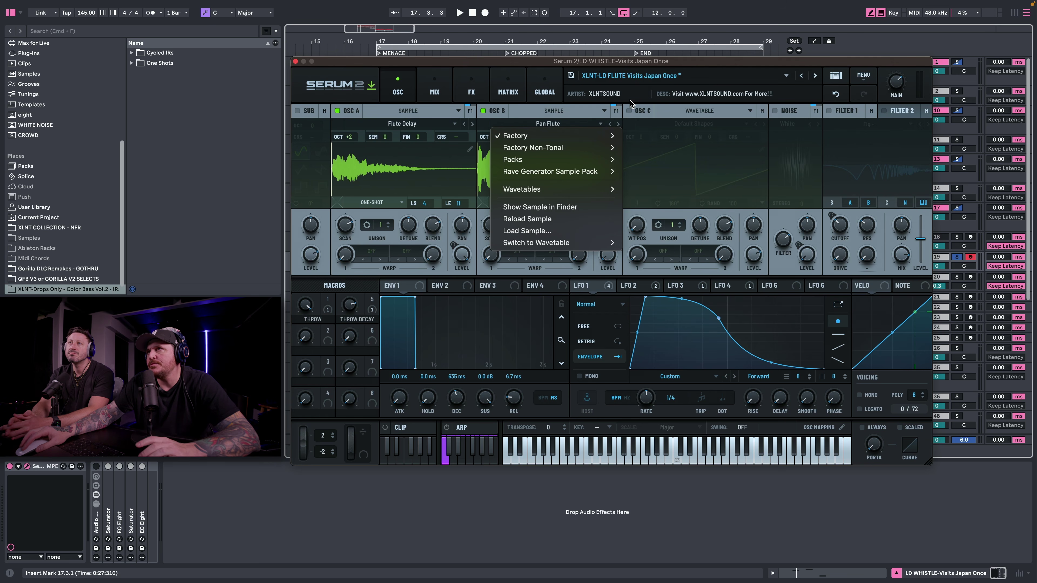
click(557, 111)
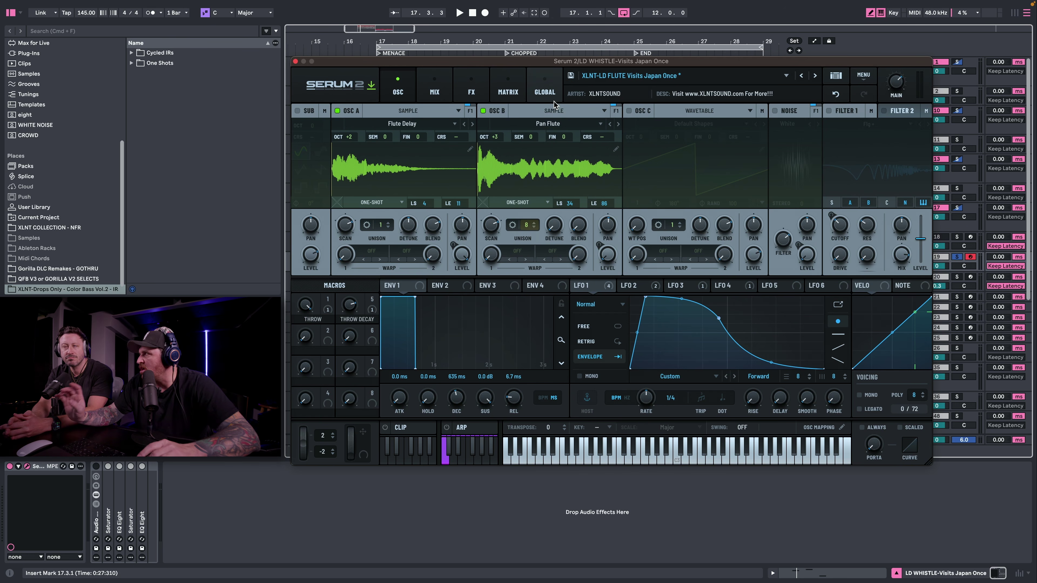
Set oscillator B's unison to 1 voice and its level to about 81%, and adjust oscillator A's level.
drag(526, 225, 527, 245)
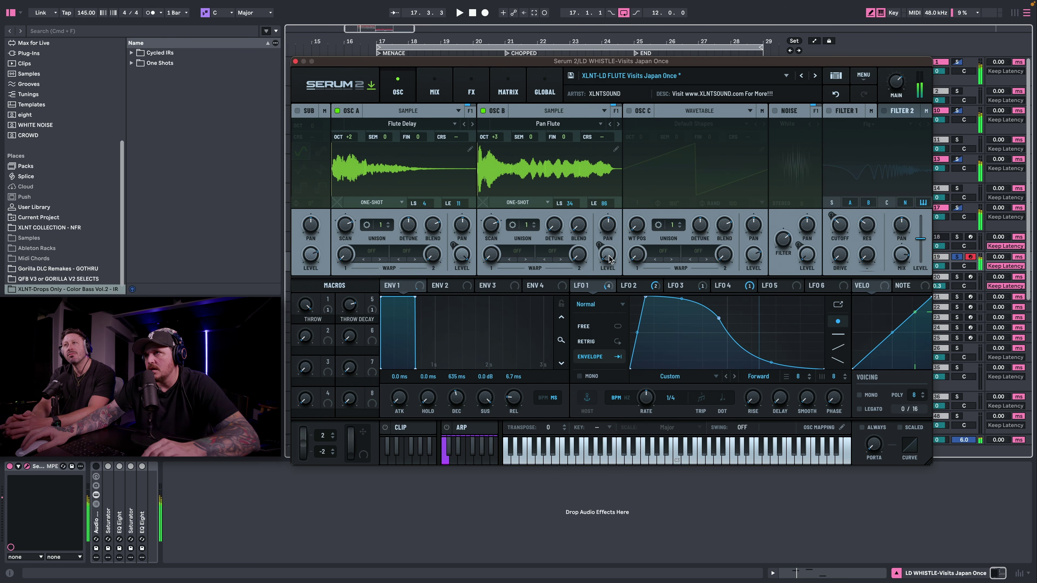
drag(609, 259, 620, 165)
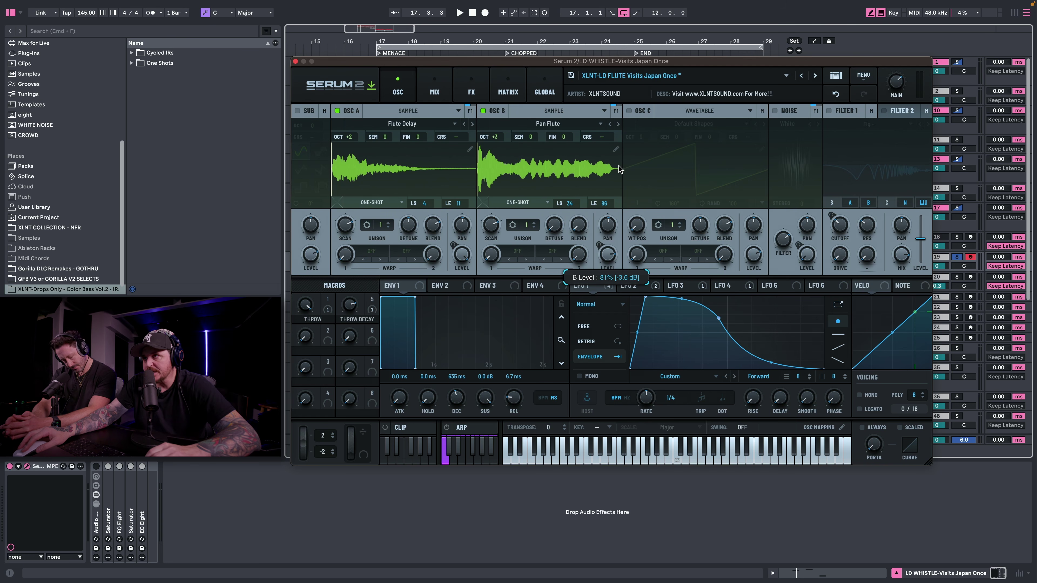
drag(463, 258, 492, 400)
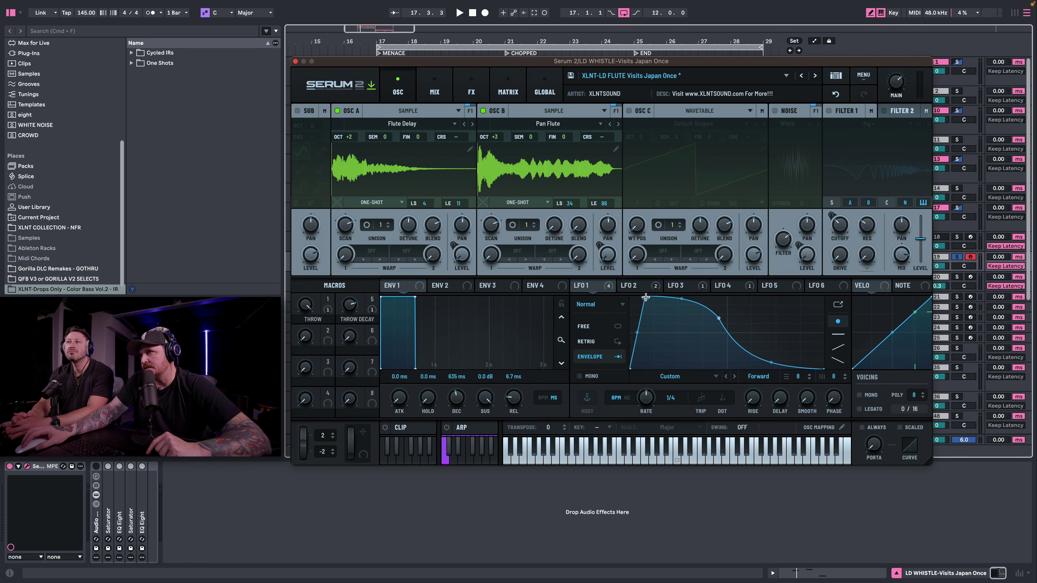
Review the LFO 2 and LFO 3 shapes, and stretch LFO 4's upper plateau out to the end of its cycle.
click(635, 286)
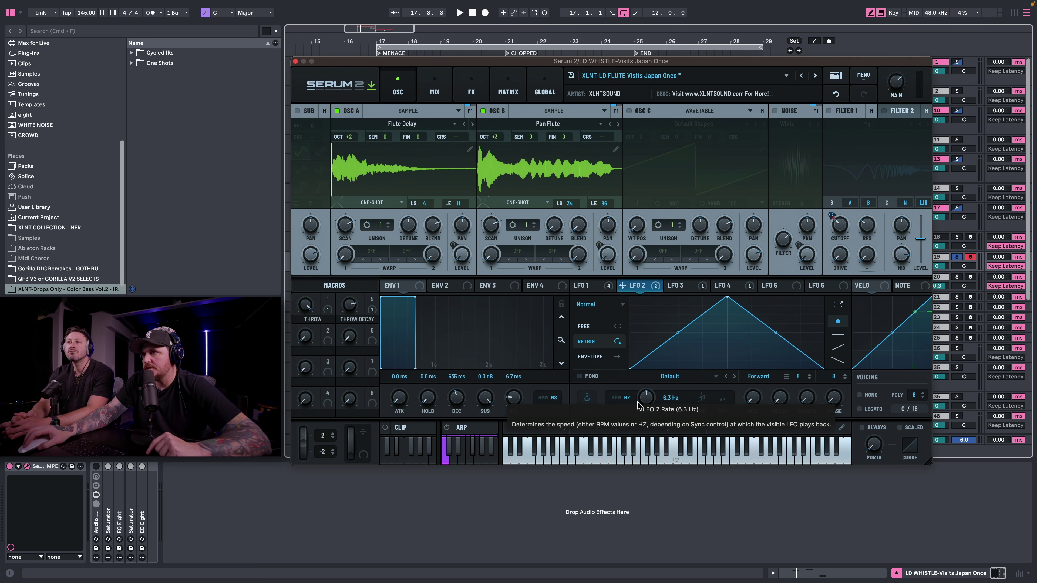
click(683, 285)
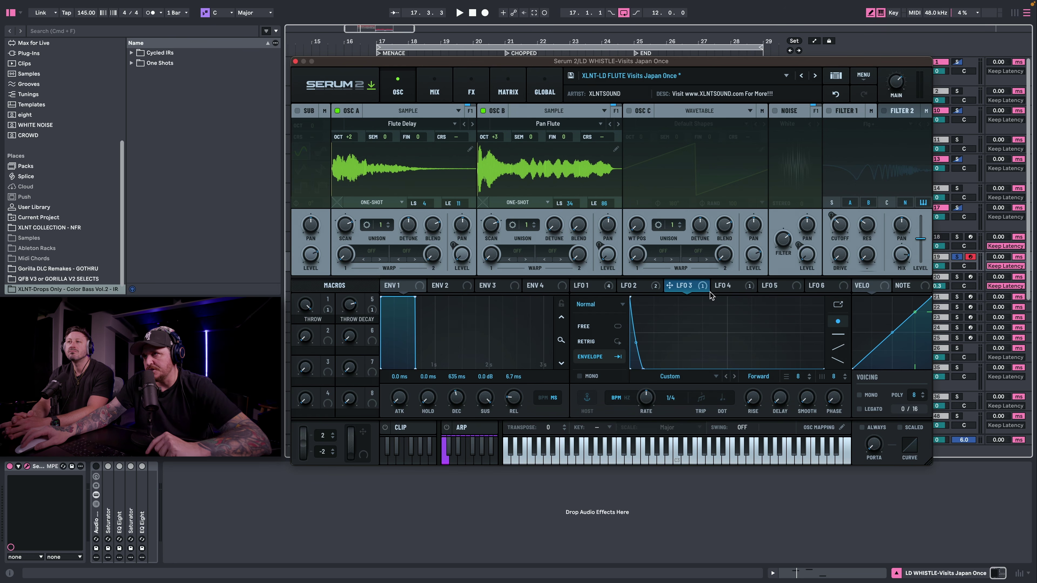
click(721, 286)
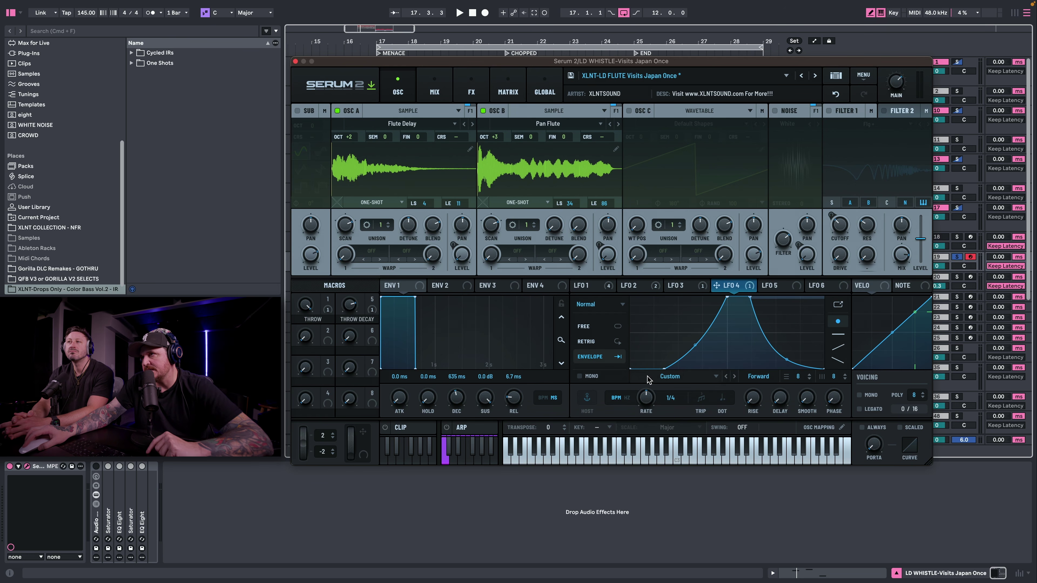
drag(750, 299, 875, 264)
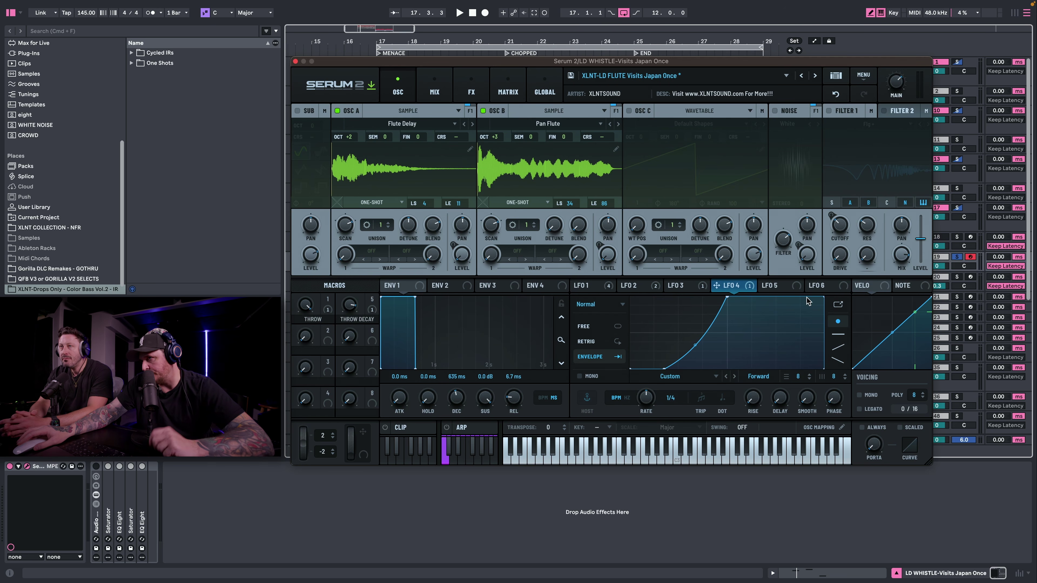
Re-enable the bypassed LFO 1 modulation on the levels of oscillators A and B, and audition the part.
click(600, 285)
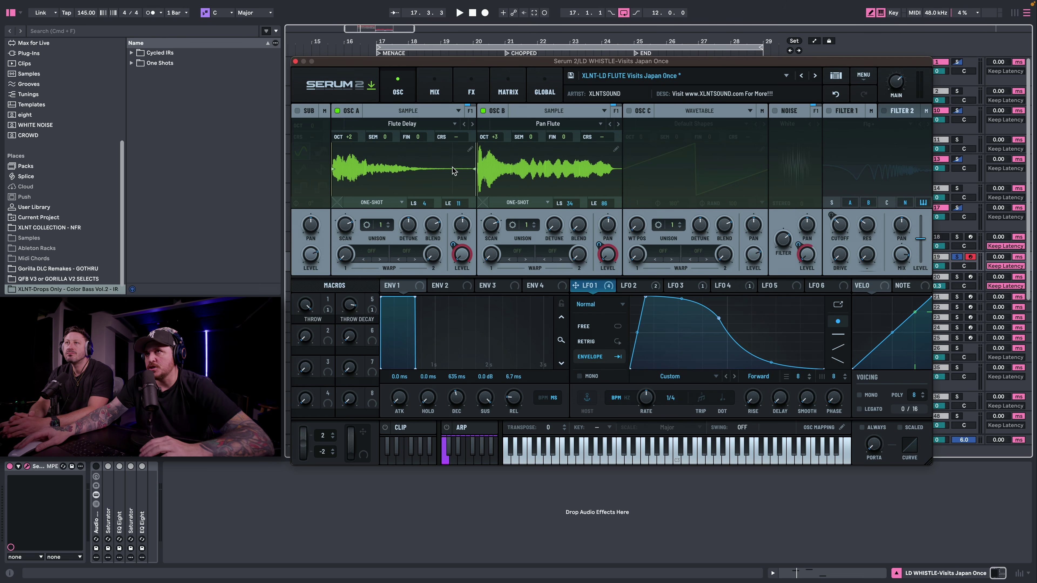
right_click(461, 260)
click(494, 315)
right_click(606, 254)
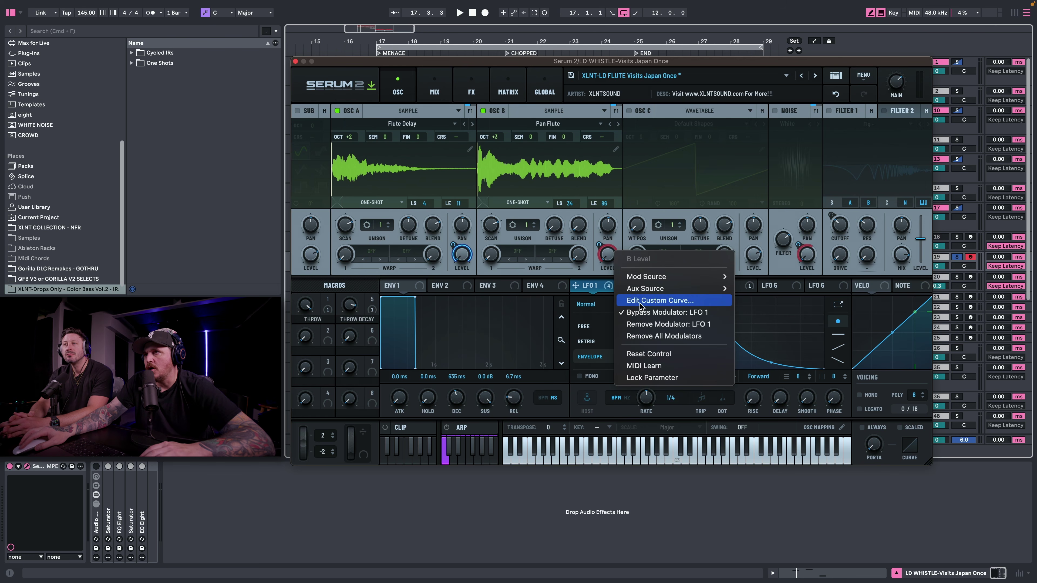
click(645, 312)
key(space)
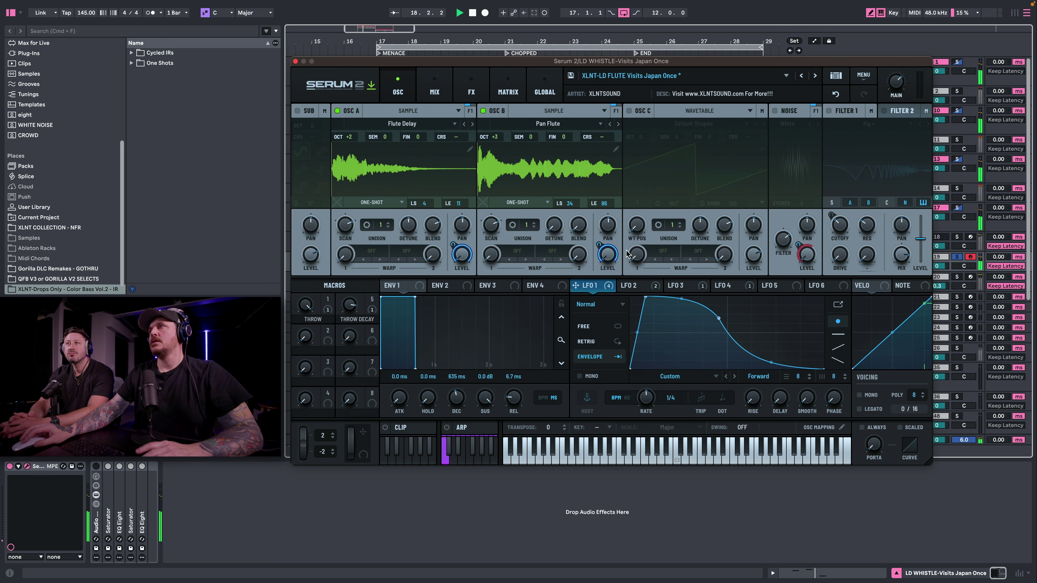
key(space)
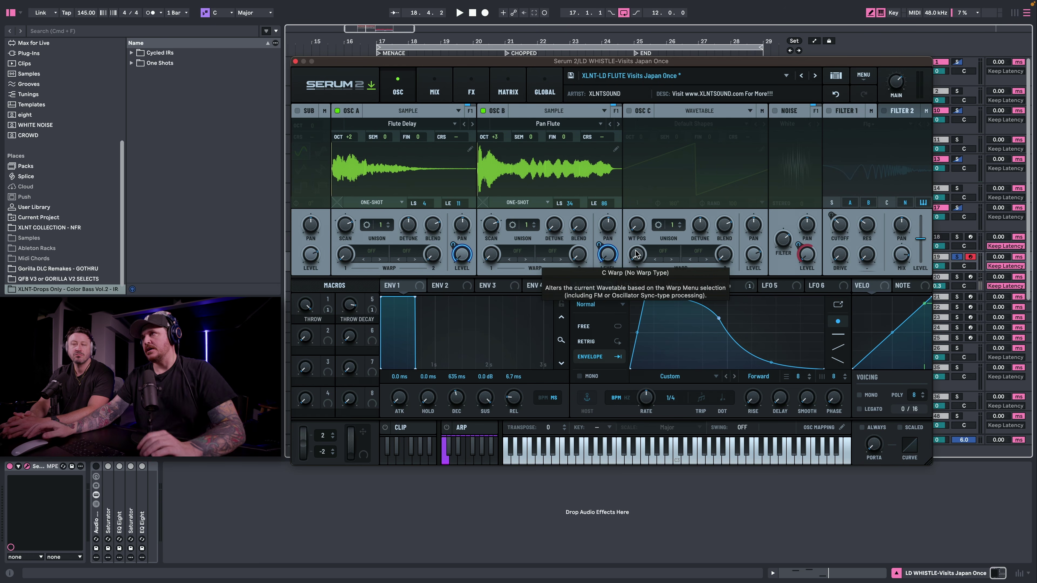
Turn on the noise oscillator and check its sample choices, keeping the White noise.
click(773, 111)
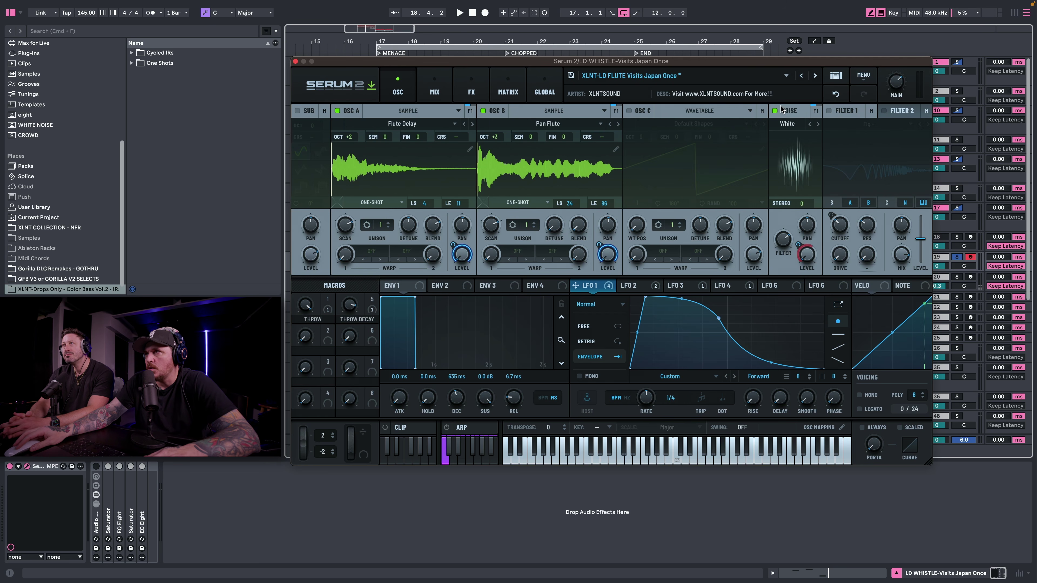
click(781, 109)
click(780, 109)
click(787, 123)
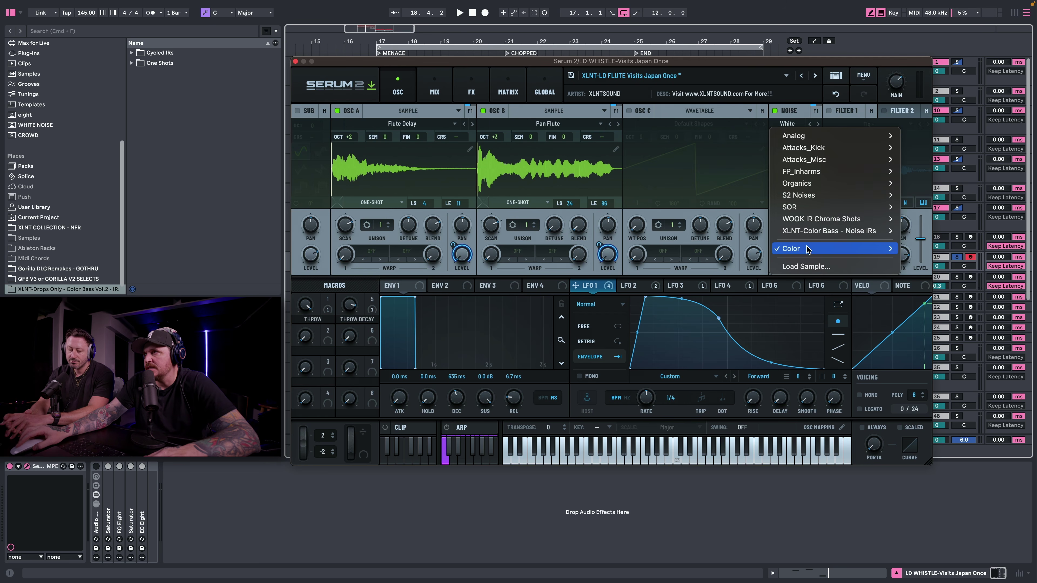
key(Escape)
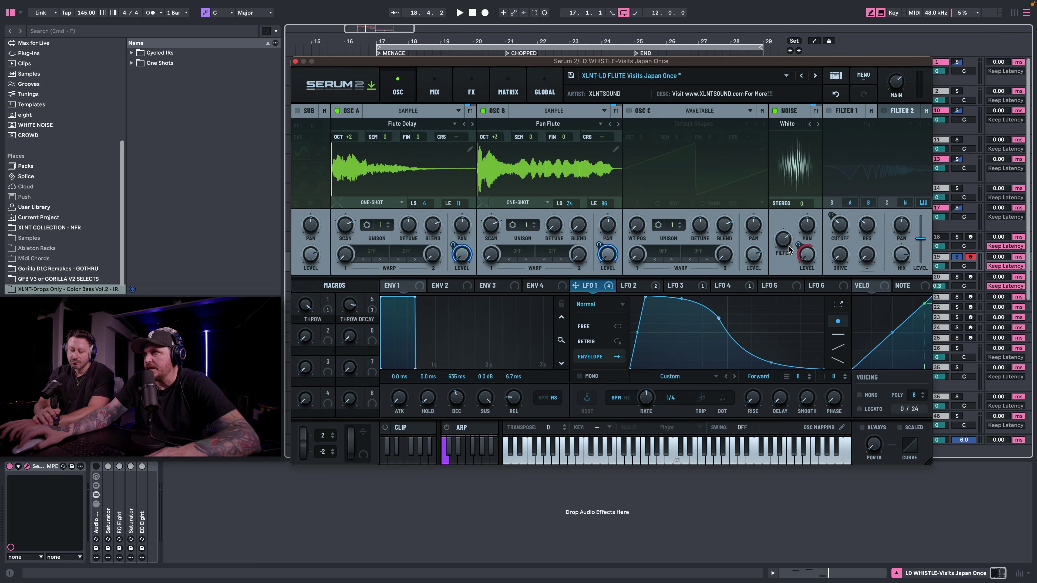
Re-enable the bypassed LFO 1 modulation on the noise level and audition the part.
mouse_move(788, 245)
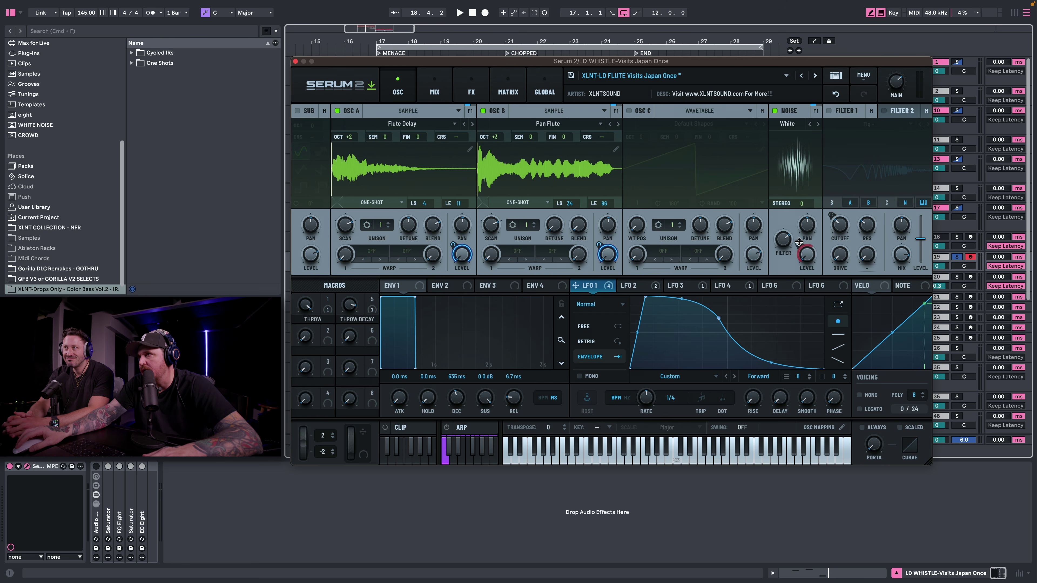
right_click(799, 242)
click(837, 301)
key(space)
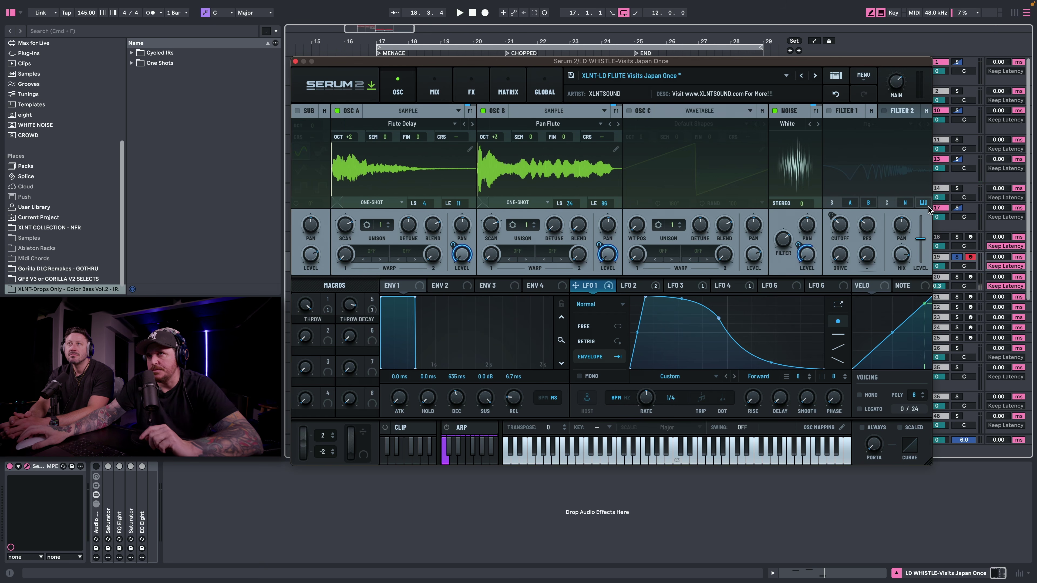
Show LFO 3, turn on Filter 1 with the Flg+ type, check its noise routing, and audition the part.
click(680, 286)
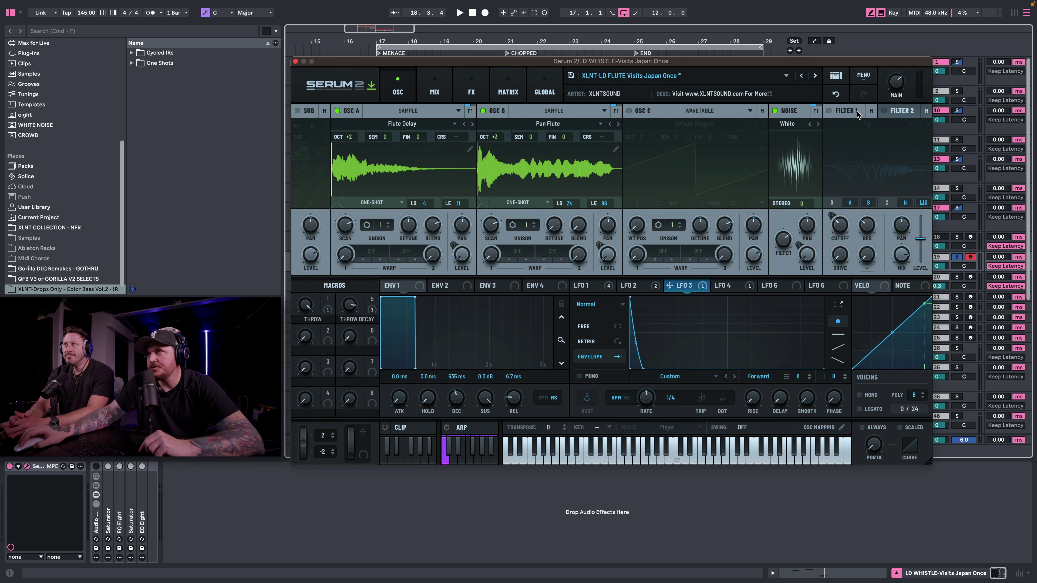
click(829, 111)
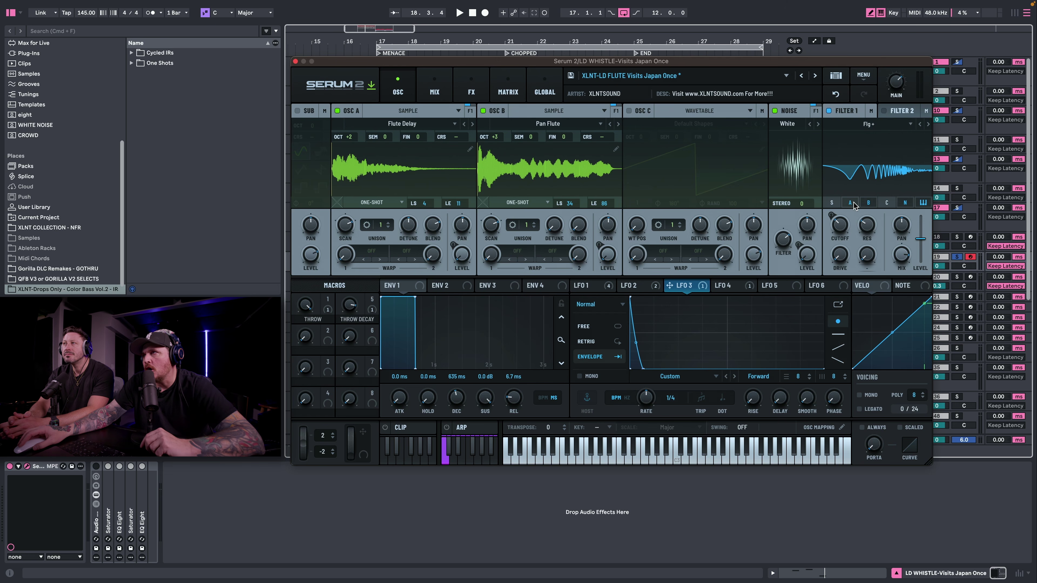
click(904, 204)
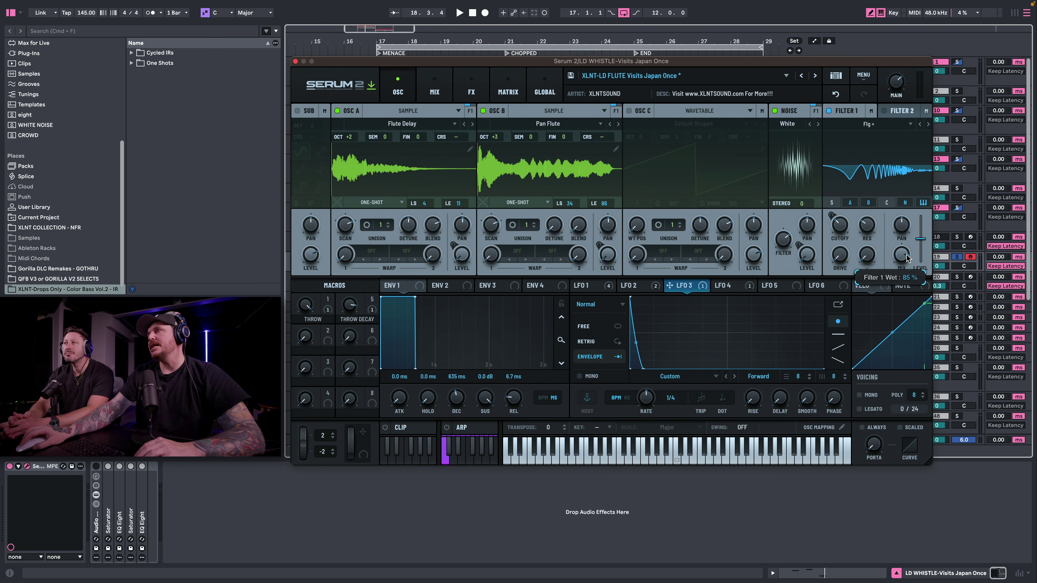
key(space)
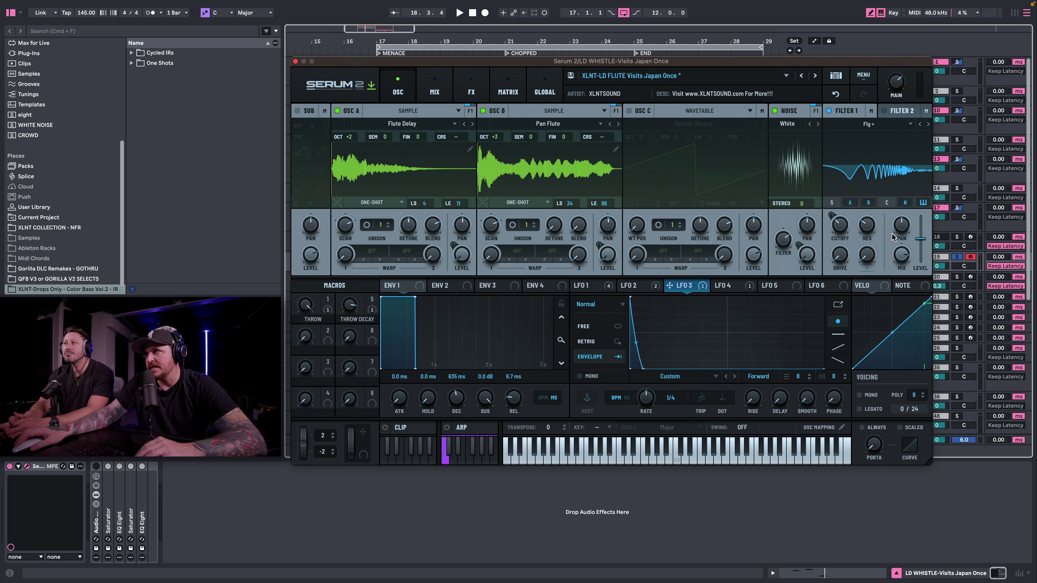
mouse_move(892, 238)
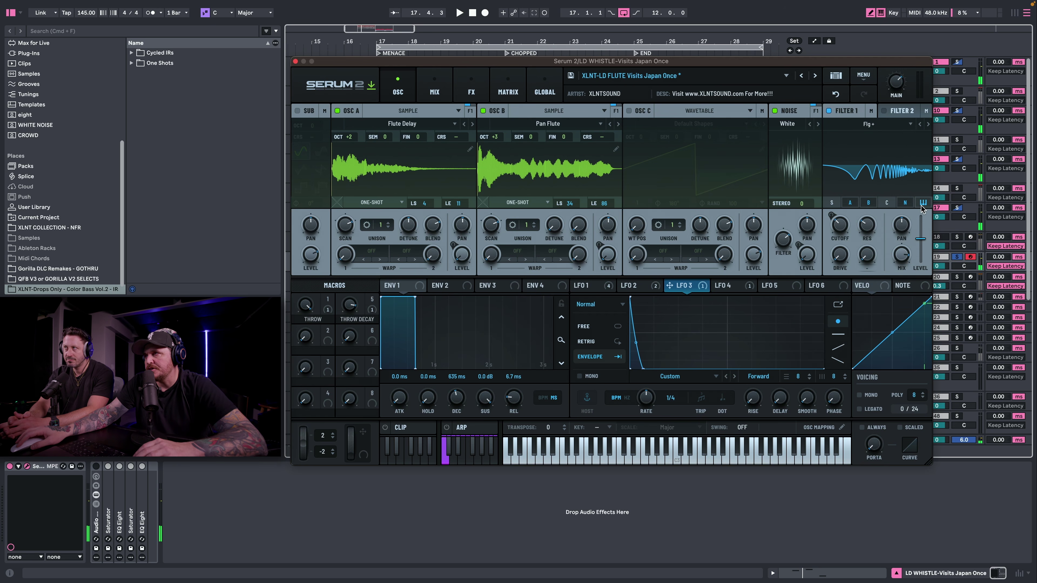
Show LFO 2, re-enable its bypassed modulation on Filter 1's cutoff, and audition the part.
click(831, 215)
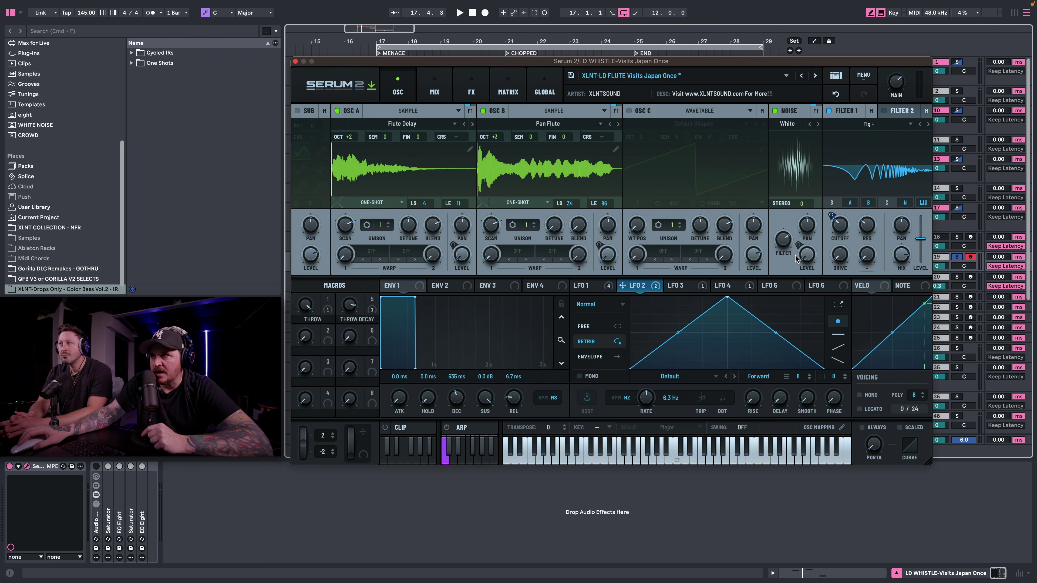
mouse_move(837, 234)
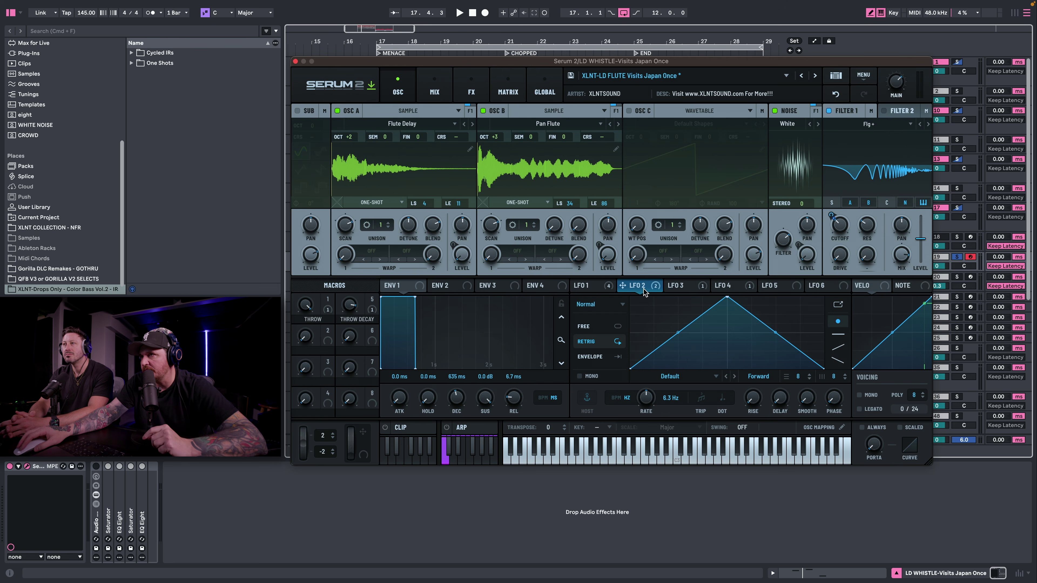
right_click(828, 216)
click(828, 216)
mouse_move(829, 213)
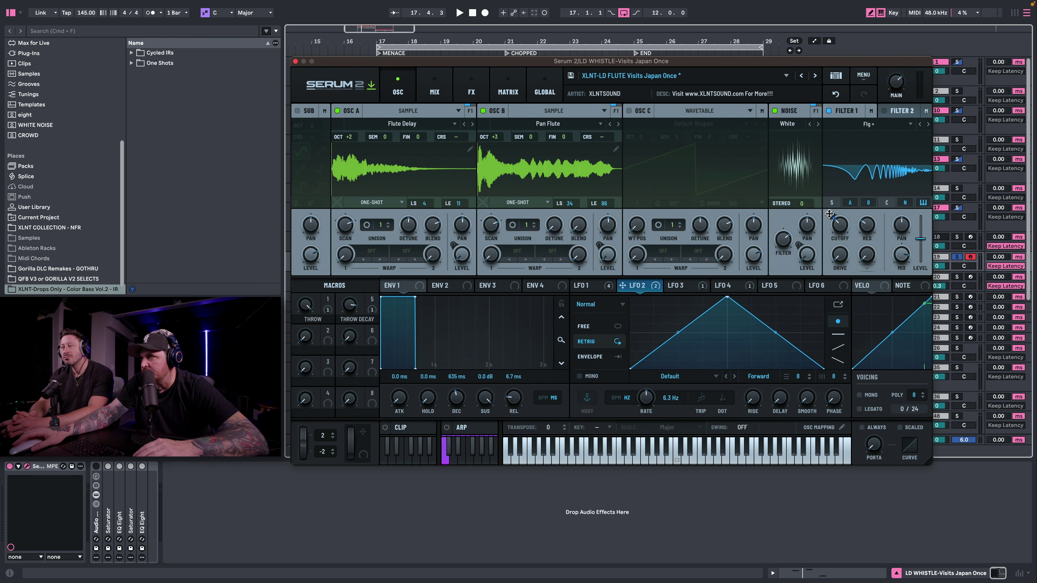
key(space)
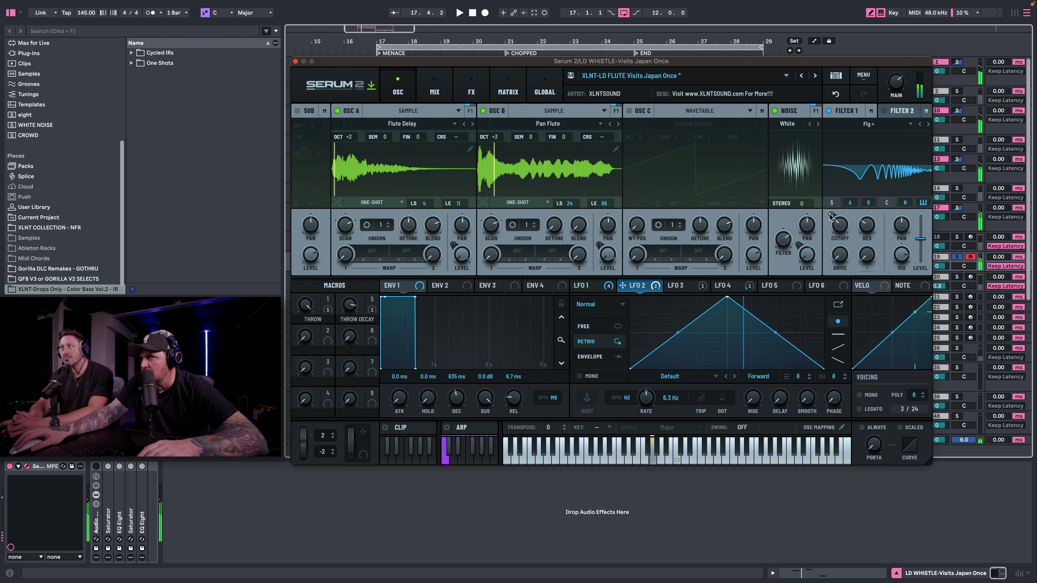
right_click(828, 214)
click(829, 214)
mouse_move(829, 214)
mouse_down()
mouse_move(832, 202)
mouse_move(830, 212)
mouse_up()
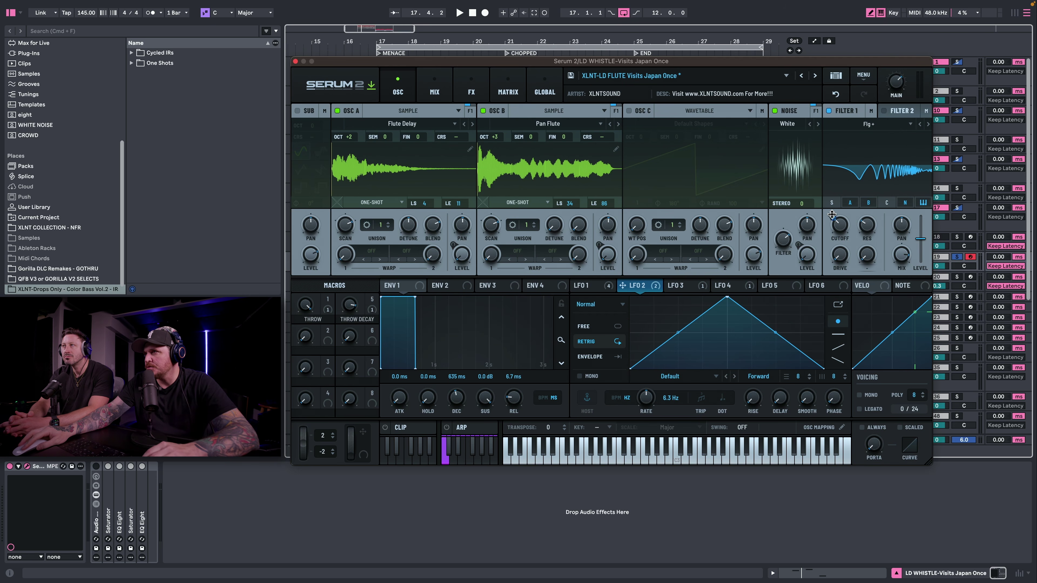
mouse_move(831, 216)
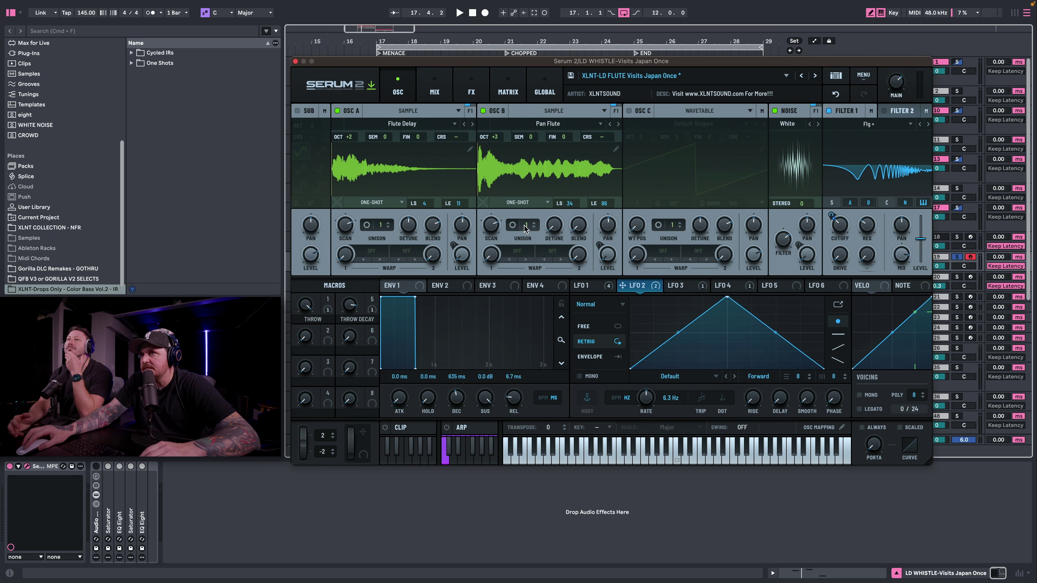
Set oscillator B's unison to 9 voices and check the LFO 4 and LFO 2 shapes.
drag(525, 229, 528, 193)
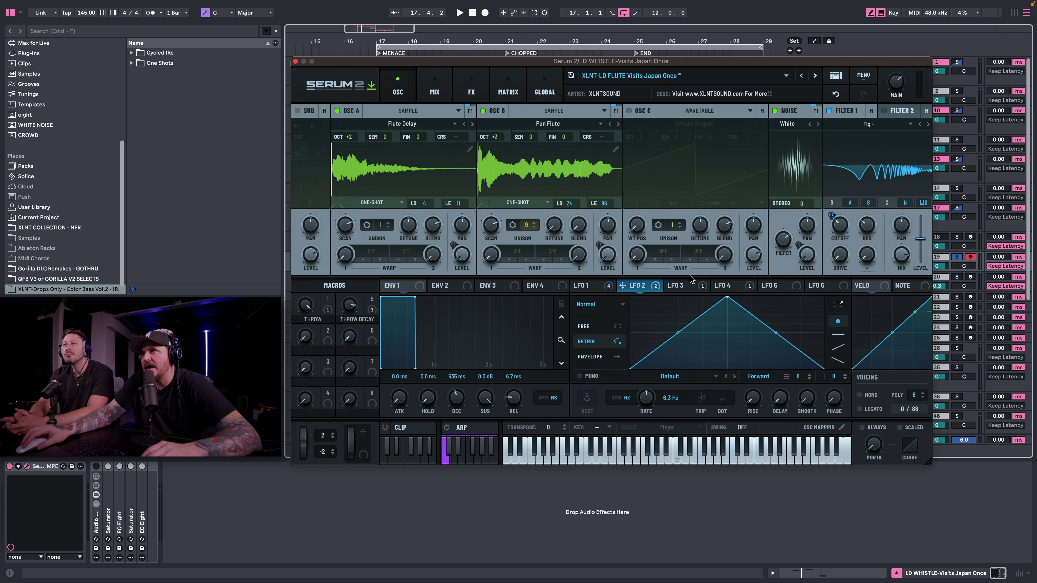
click(730, 286)
click(628, 286)
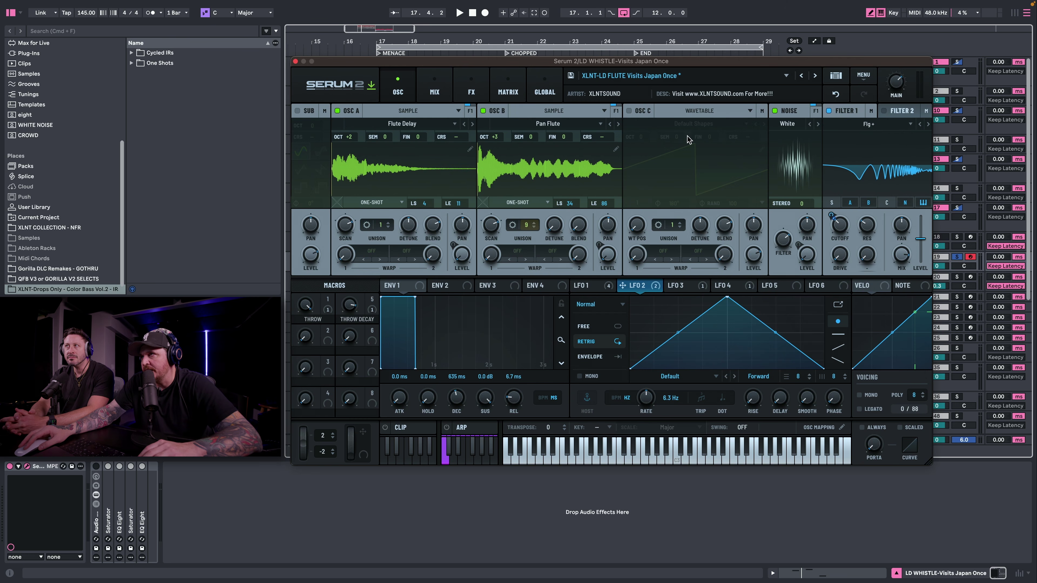
Turn on the Tube distortion in the main effects rack and audition it with the track unsoloed, restoring the solo after playback.
click(429, 84)
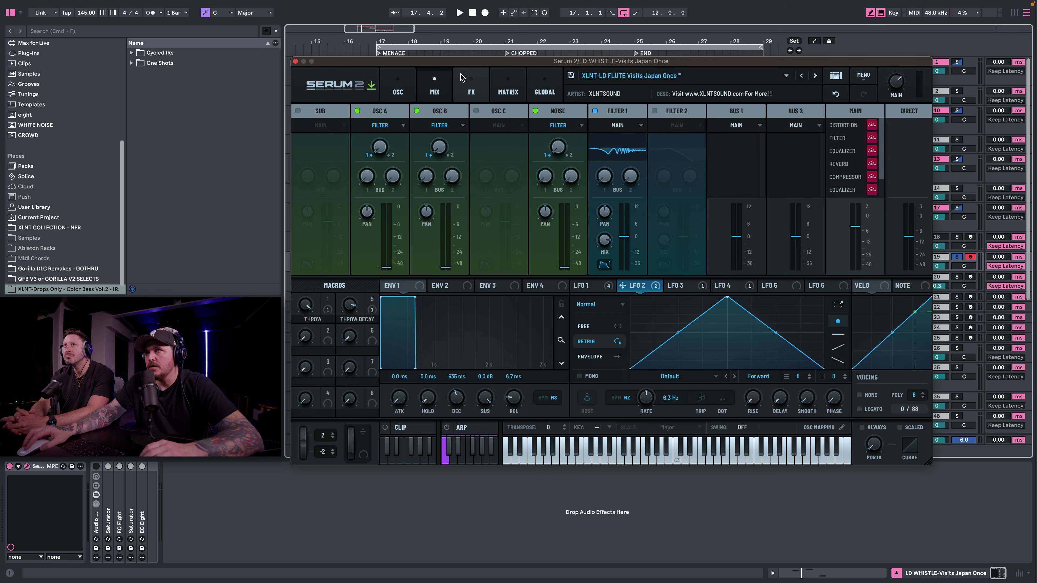
click(468, 82)
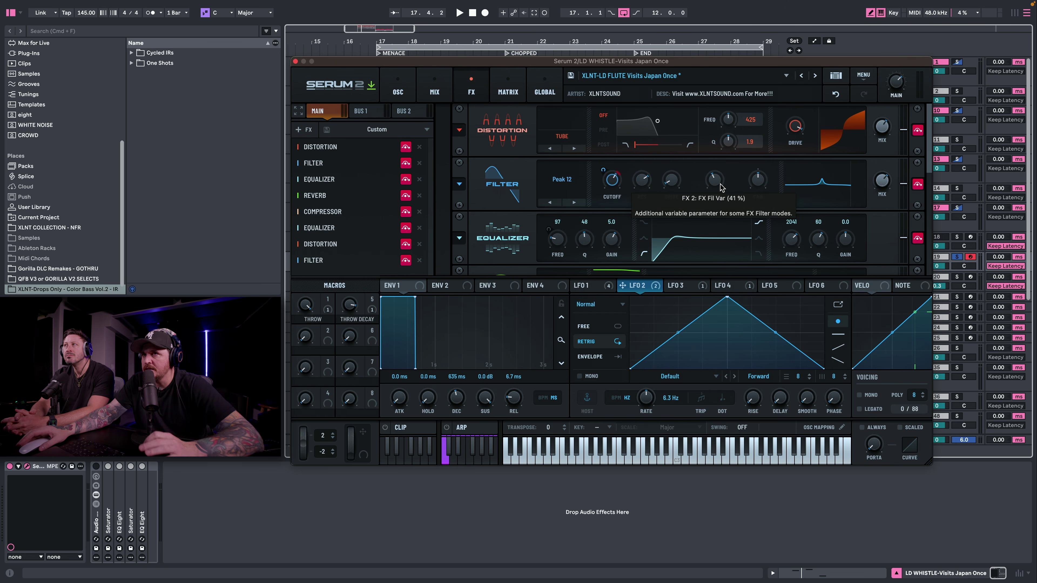
click(405, 147)
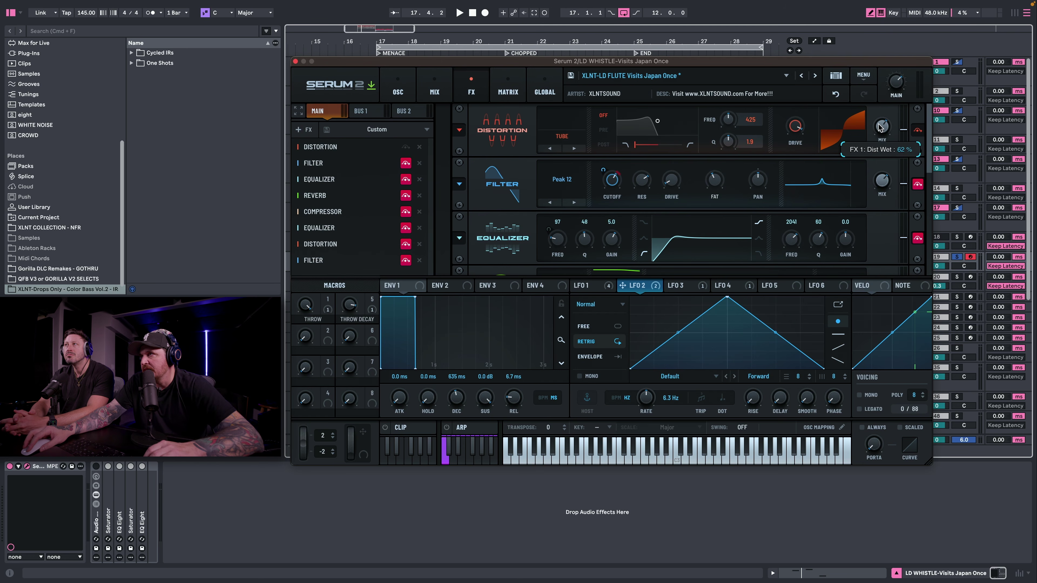
click(958, 257)
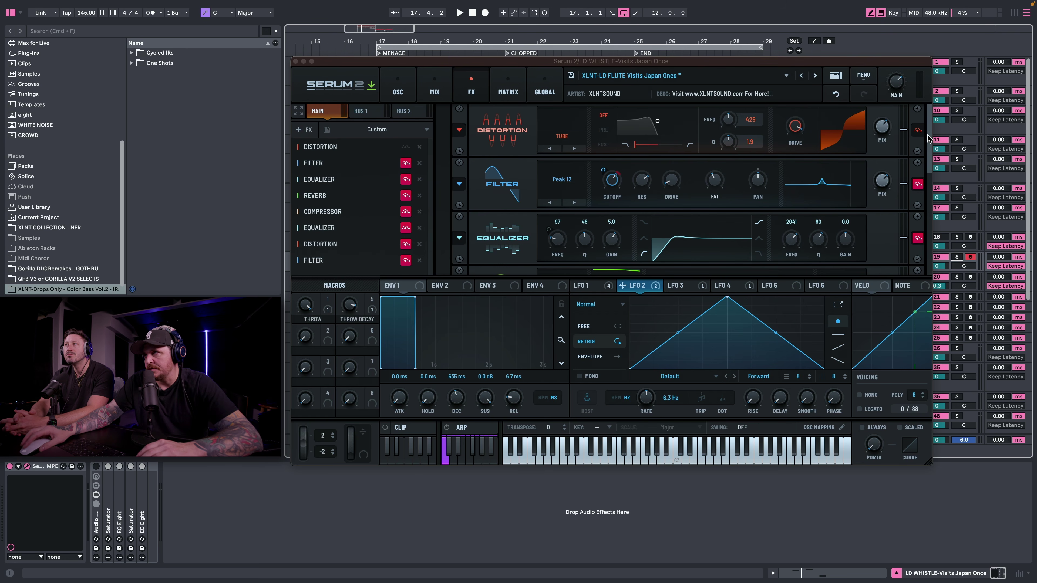
key(space)
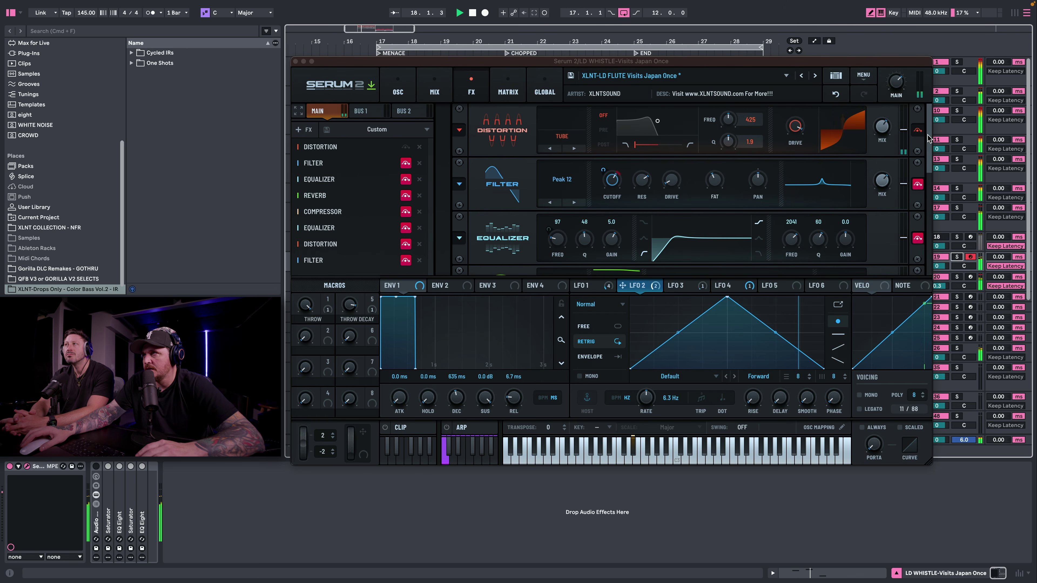
click(956, 257)
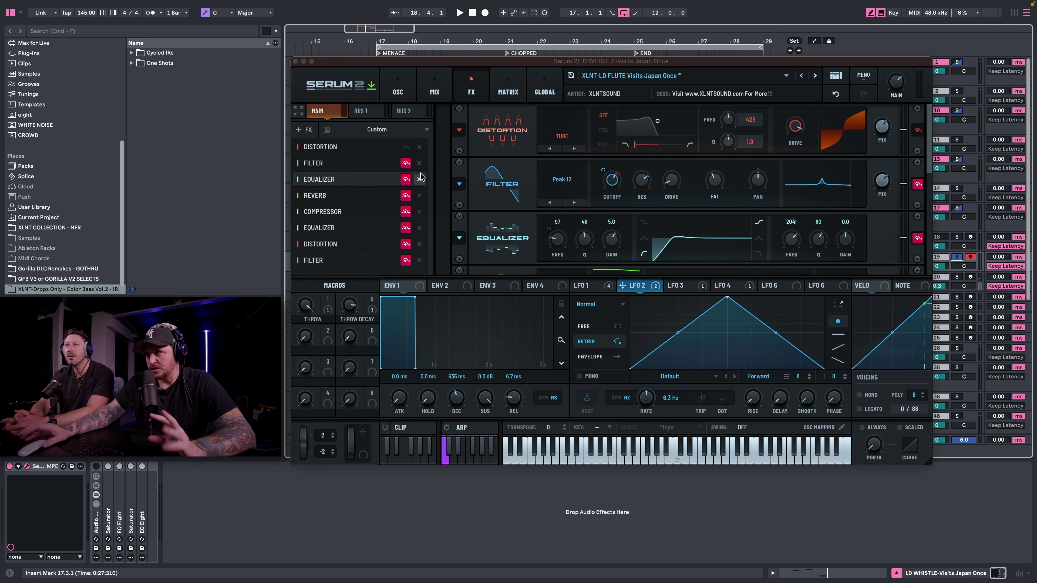
Turn on the Peak 12 filter effect, check its cutoff and mix settings, and audition the part.
click(405, 163)
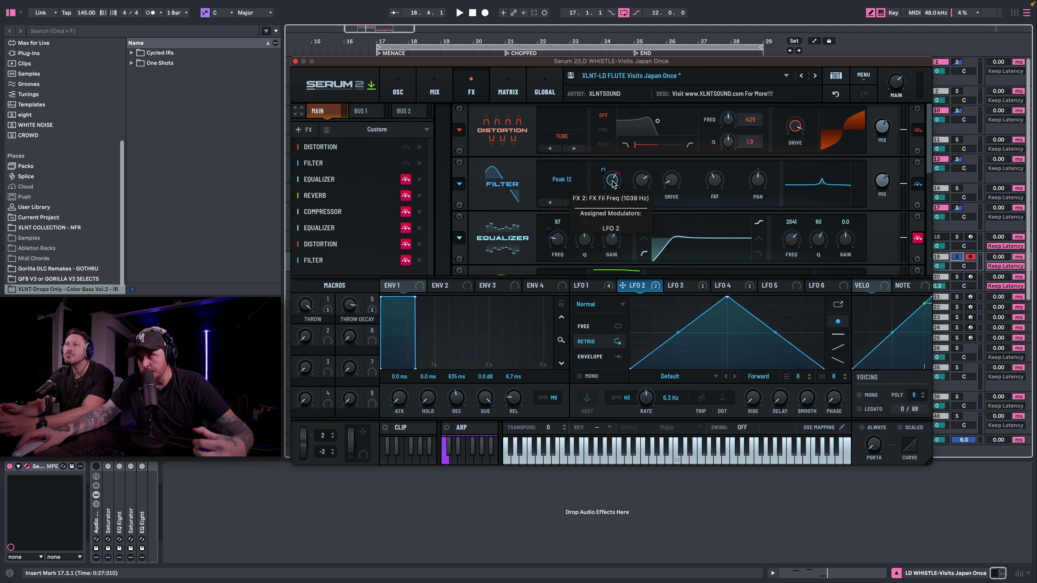
mouse_move(612, 182)
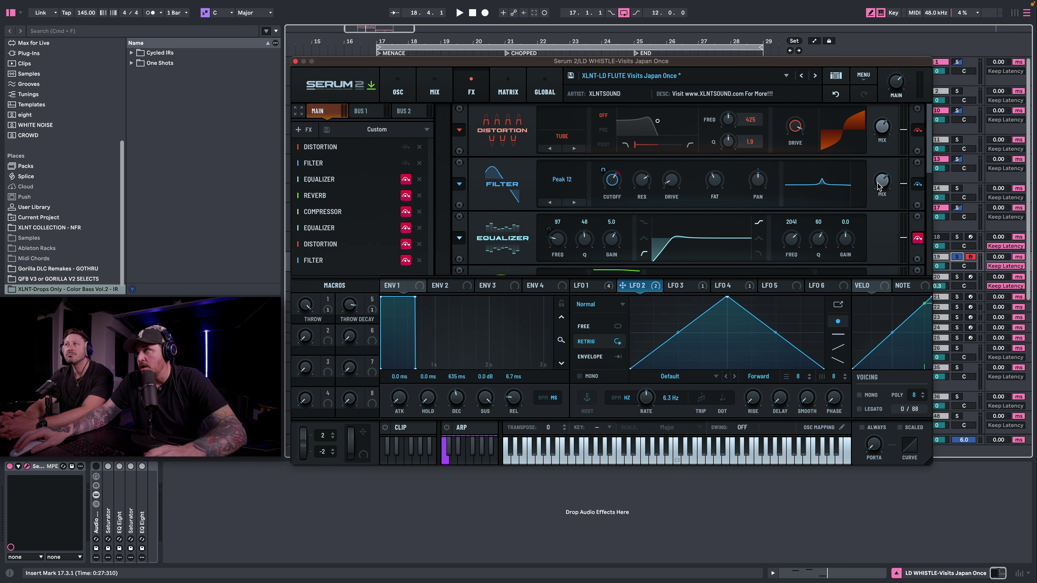
mouse_move(882, 182)
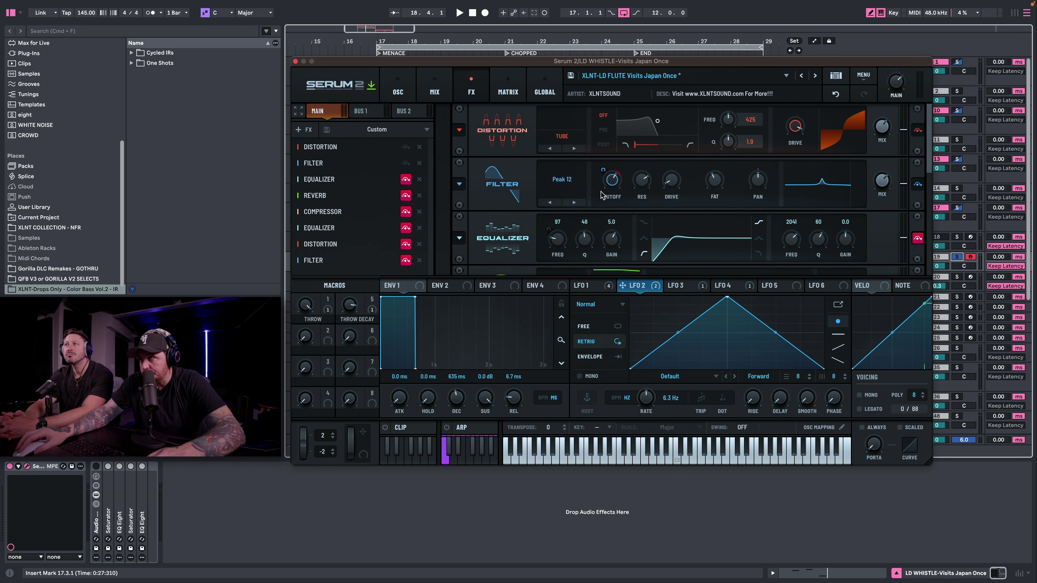
key(space)
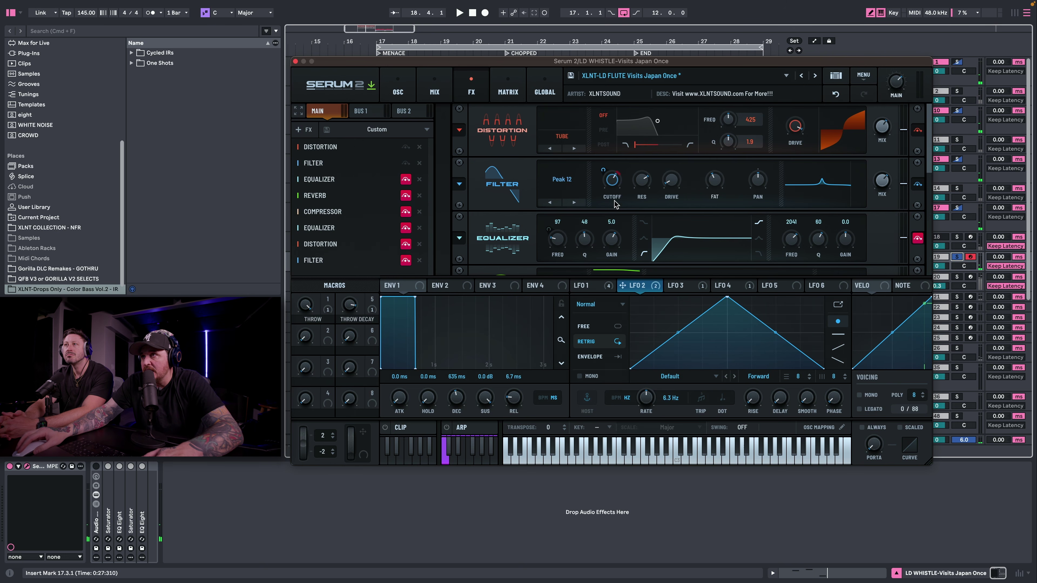
Re-enable the bypassed LFO 2 modulation on the Peak 12 filter's cutoff and audition the part.
right_click(603, 168)
click(656, 246)
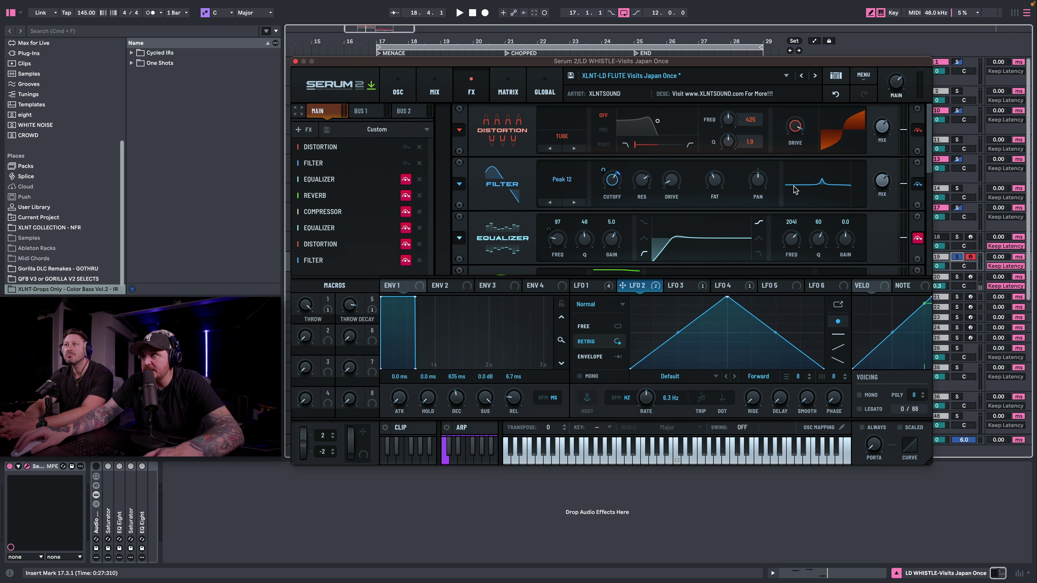
key(space)
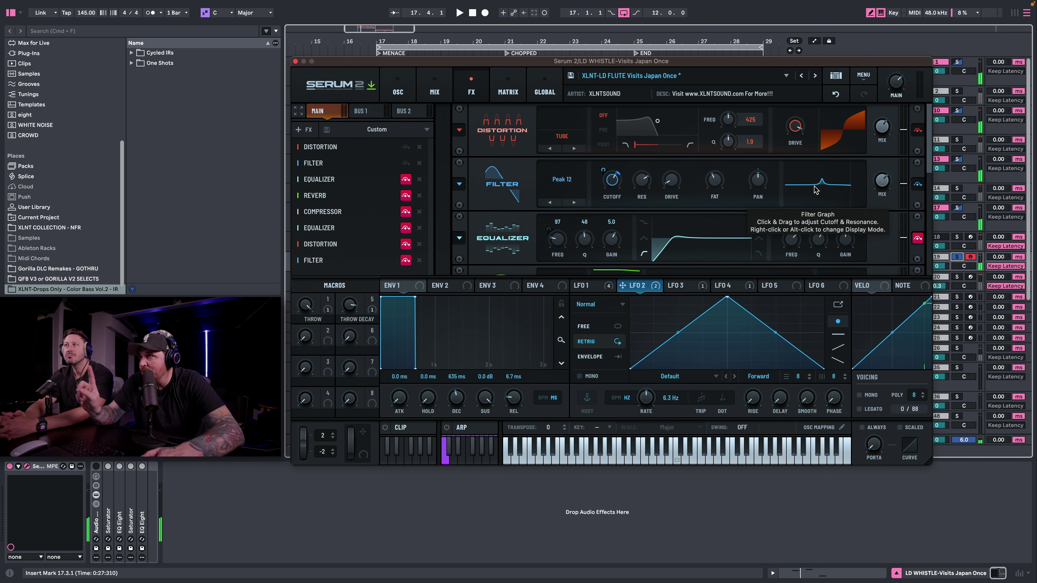
key(space)
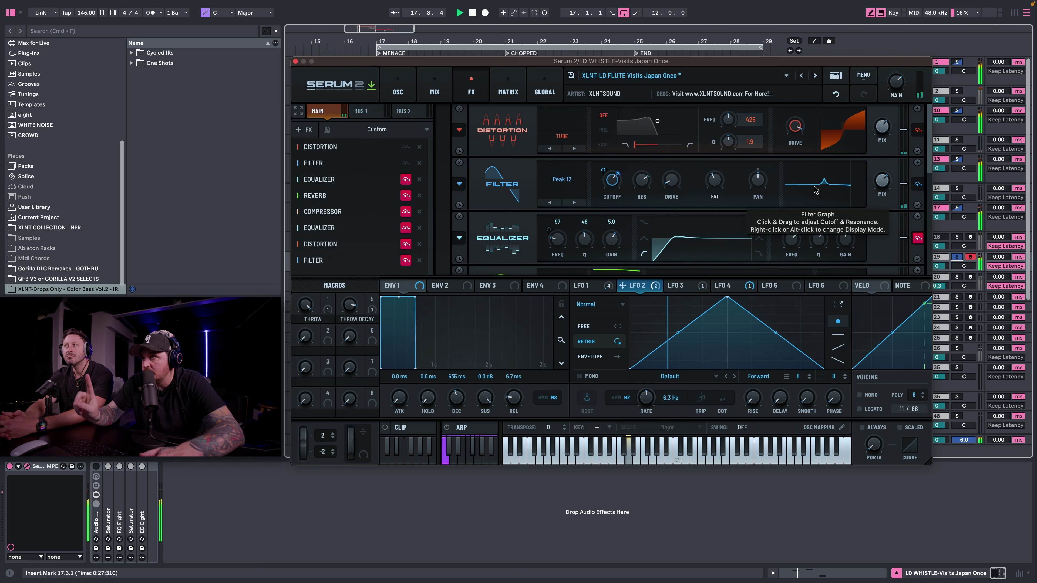
key(space)
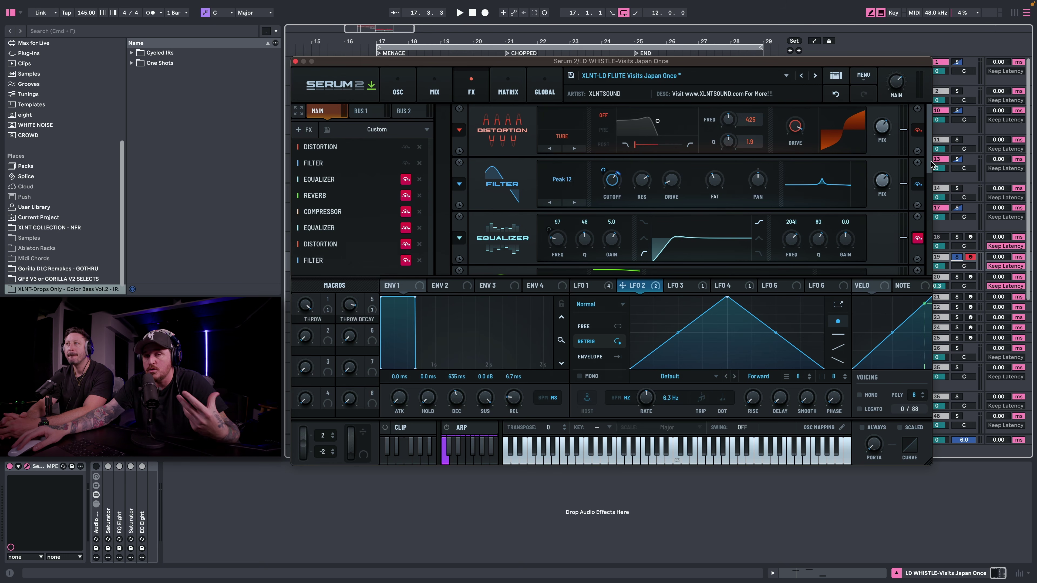
Turn on the first equalizer effect, re-enable the bypassed LFO 1 modulation on its low-band frequency, and audition the part.
drag(930, 164, 931, 179)
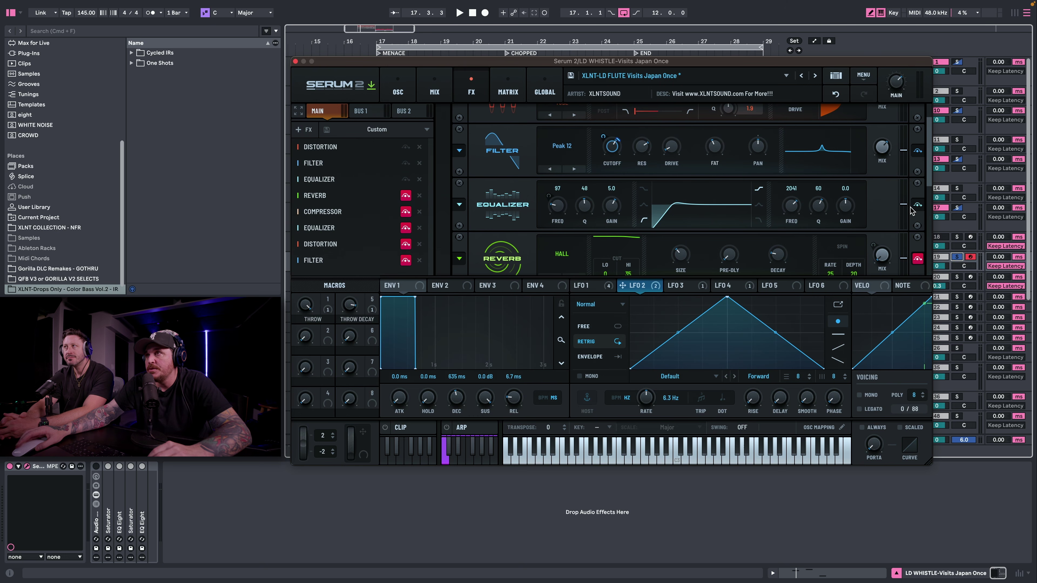
click(581, 286)
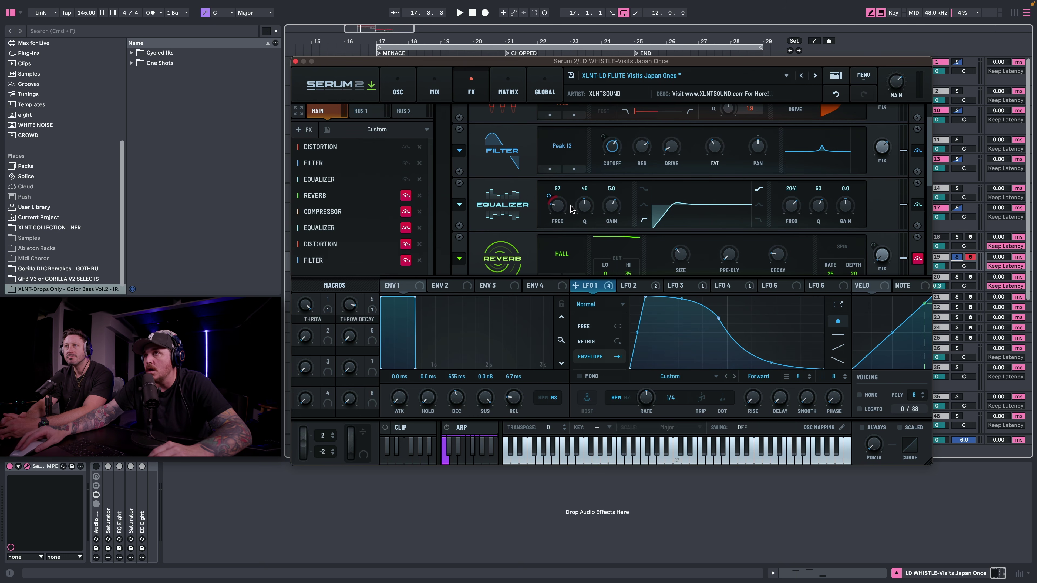
drag(549, 194, 549, 194)
right_click(550, 195)
click(588, 245)
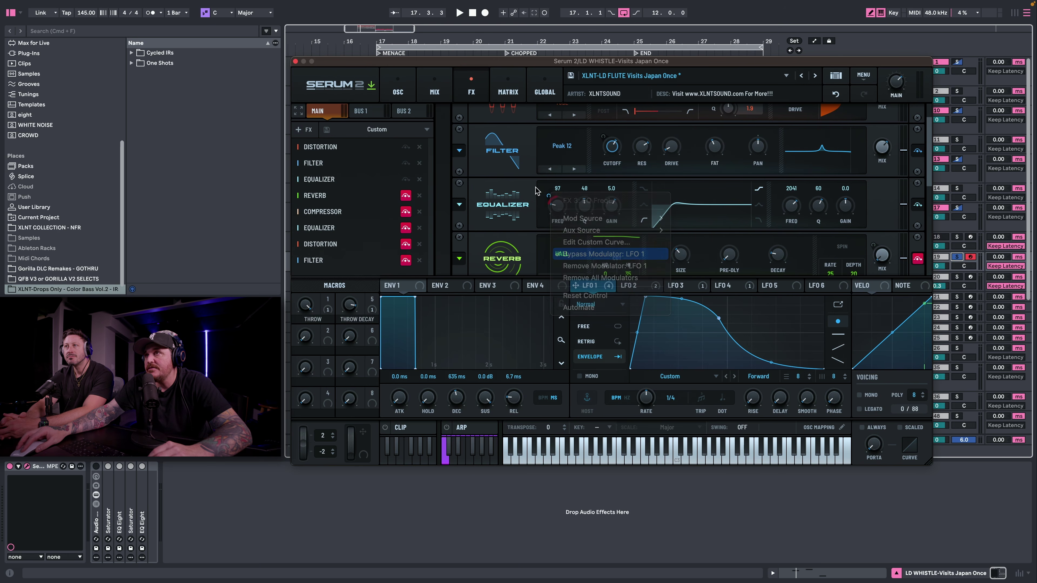
mouse_move(552, 196)
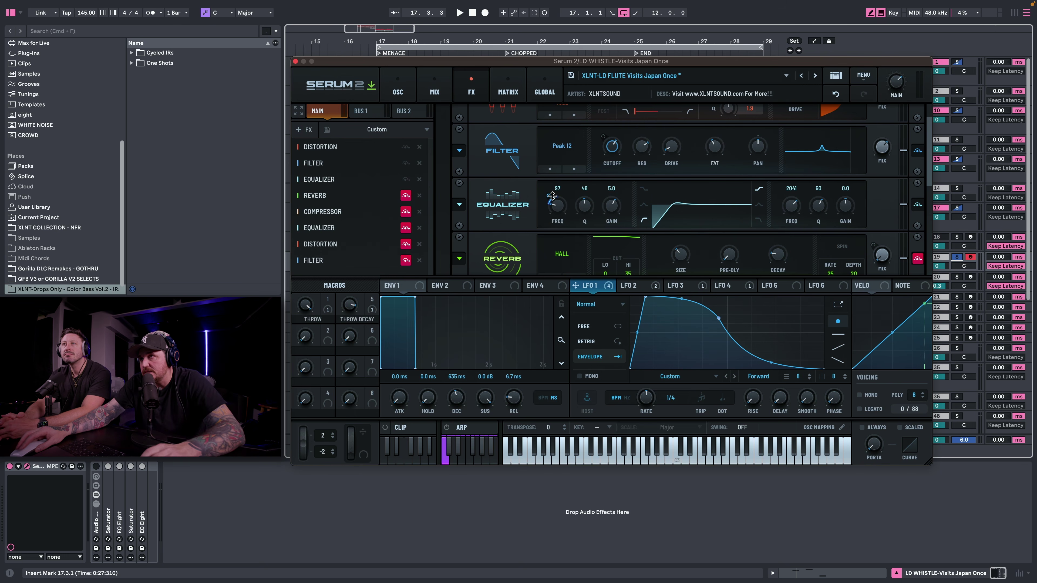
key(space)
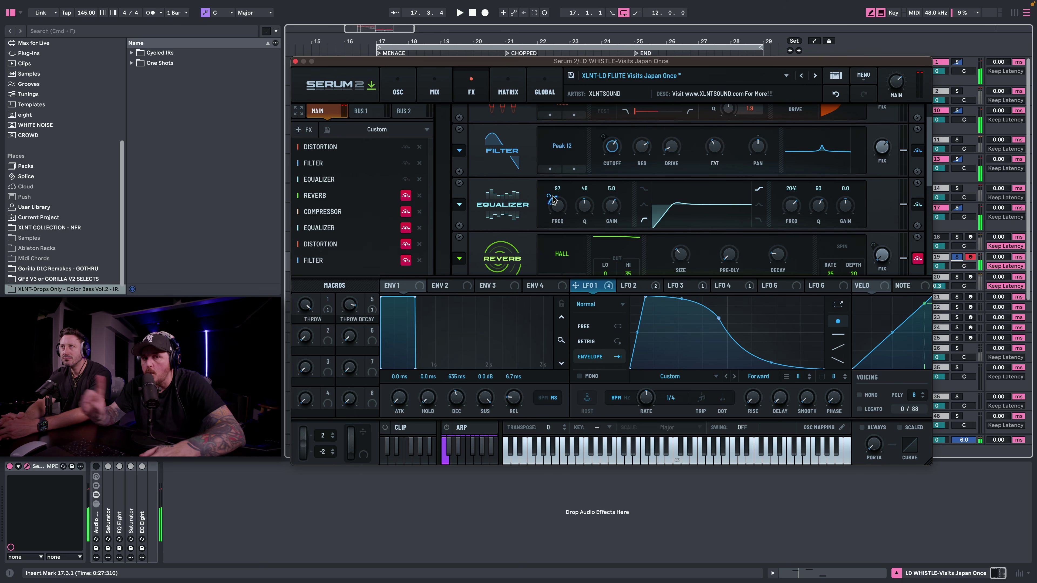
key(space)
key(space)
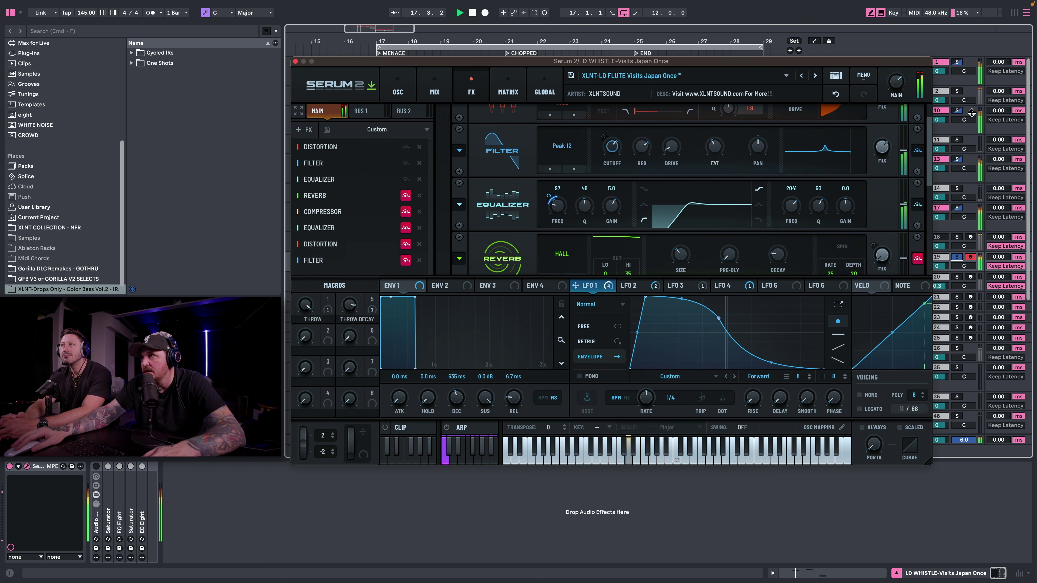
Turn on the Hall reverb and the multiband compressor, checking the LFO 4 curve assigned to the reverb mix.
scroll(931, 166, down, 1)
scroll(927, 176, down, 3)
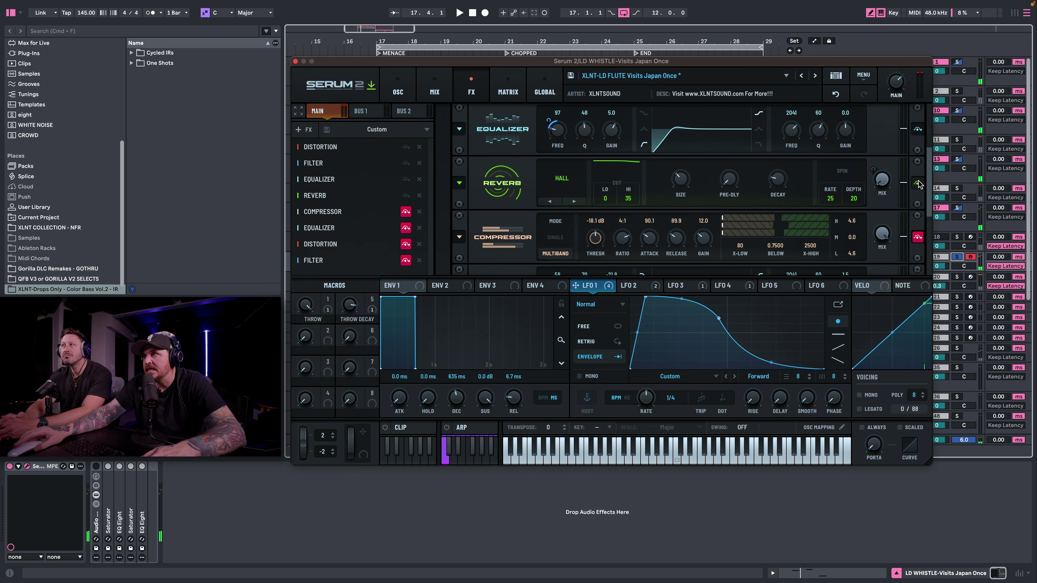
scroll(925, 189, down, 2)
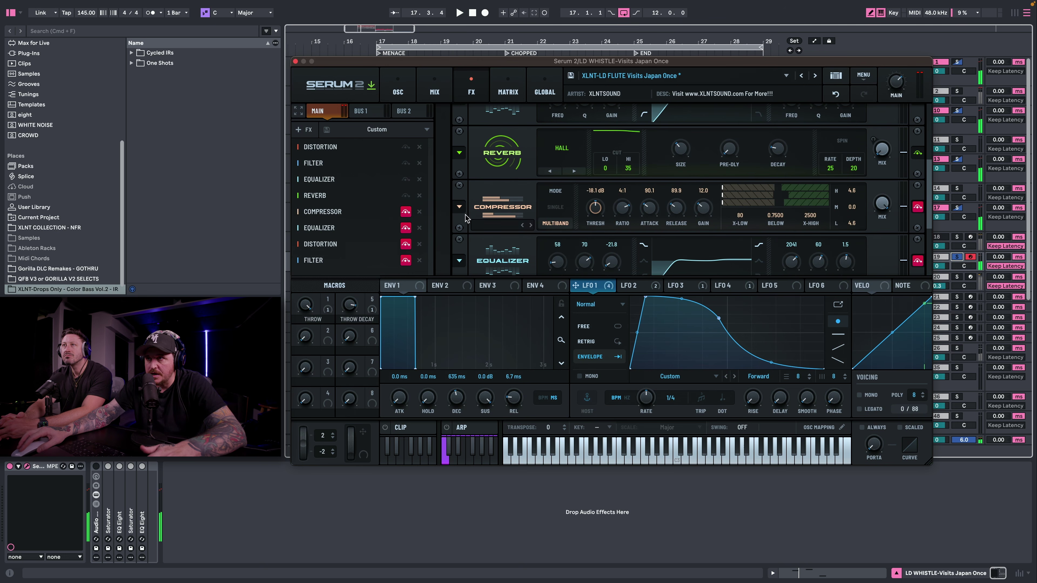
click(728, 286)
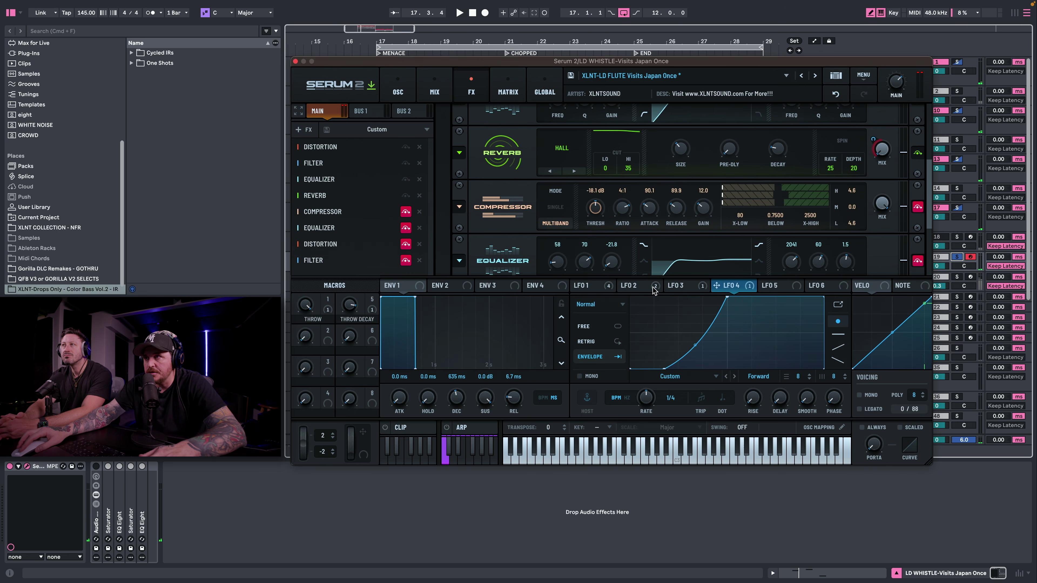
click(613, 288)
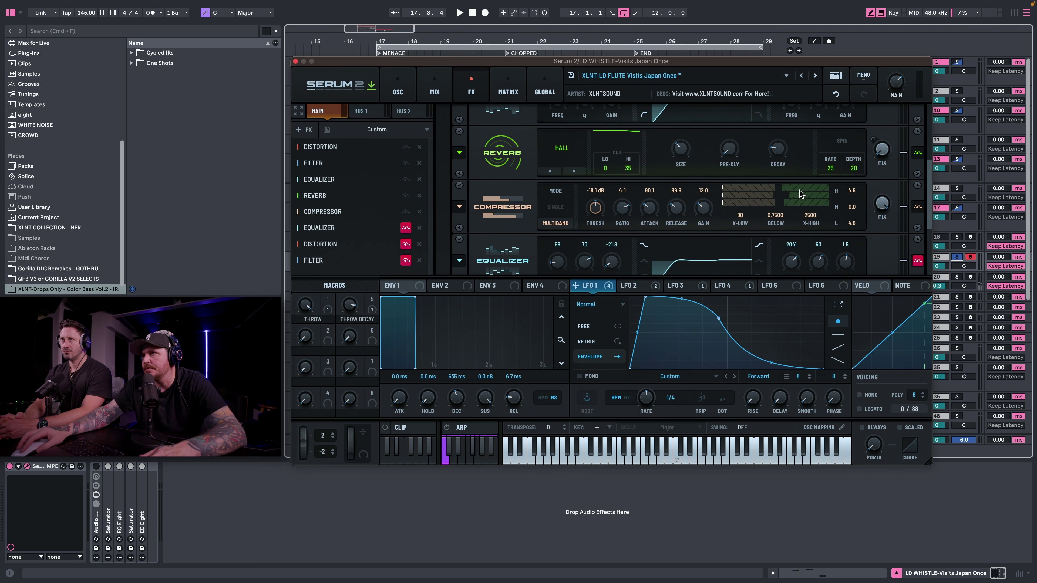
Turn on the second equalizer, after the compressor, and audition the part.
scroll(931, 179, down, 3)
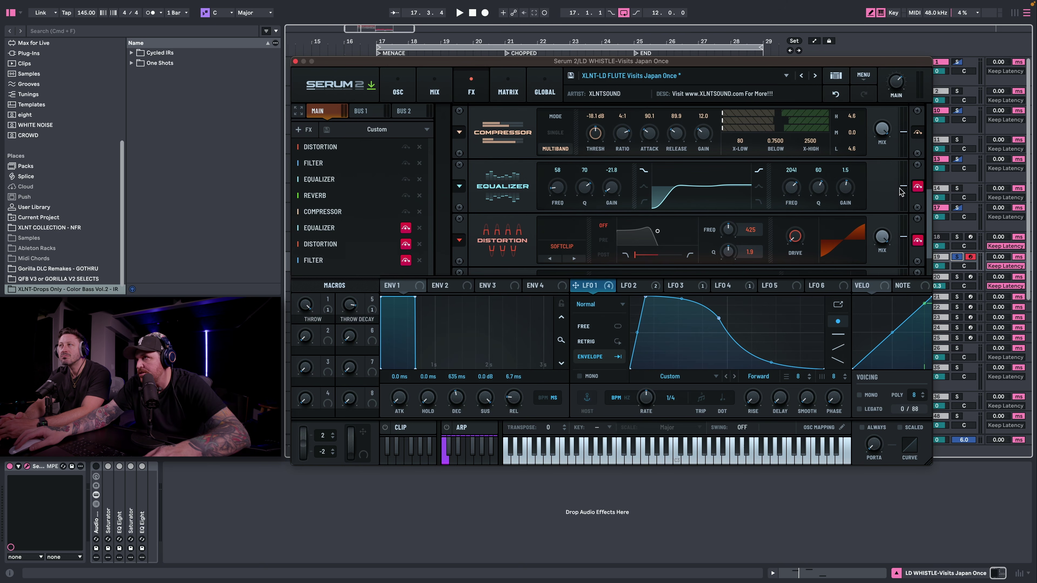
click(917, 187)
key(space)
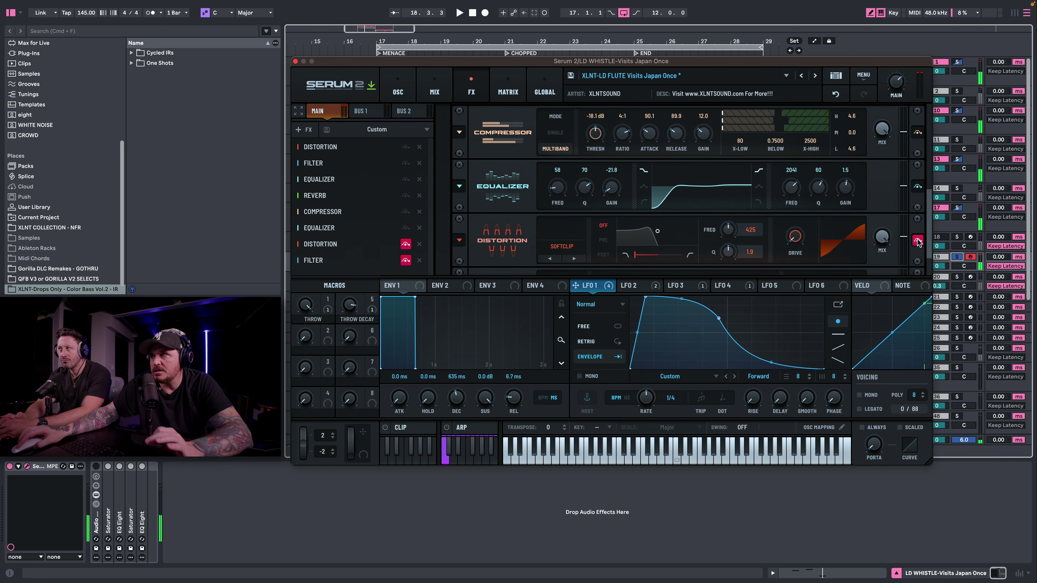
scroll(929, 226, down, 2)
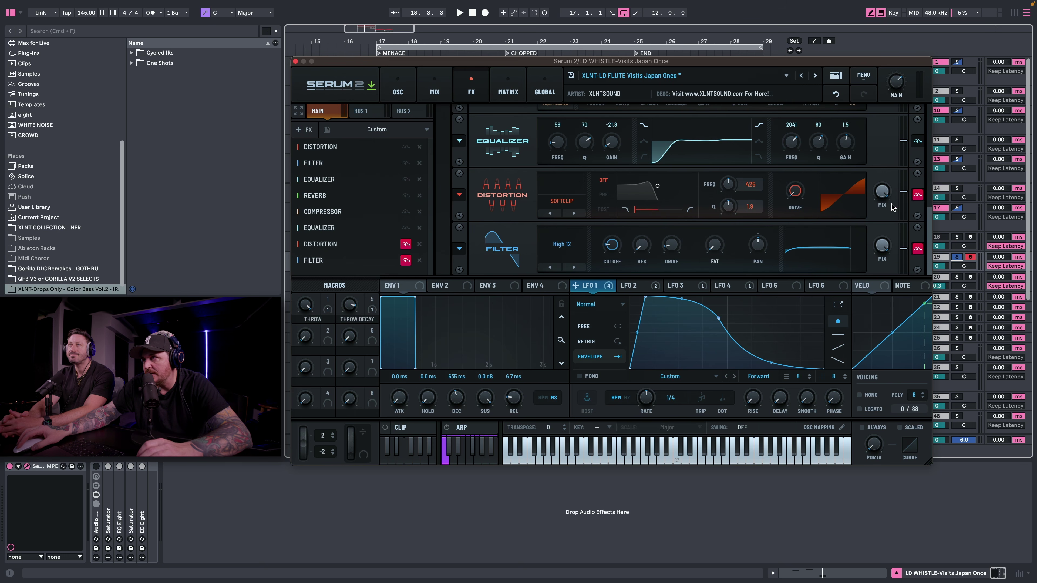
Turn on the Softclip distortion after the second equalizer and audition the part with it.
click(917, 196)
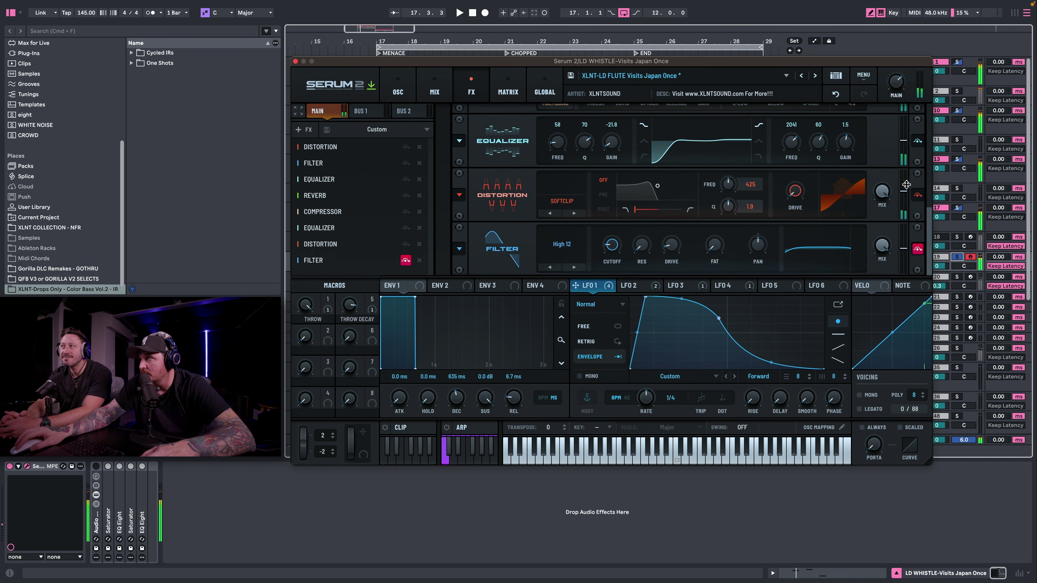
key(space)
drag(905, 189, 897, 189)
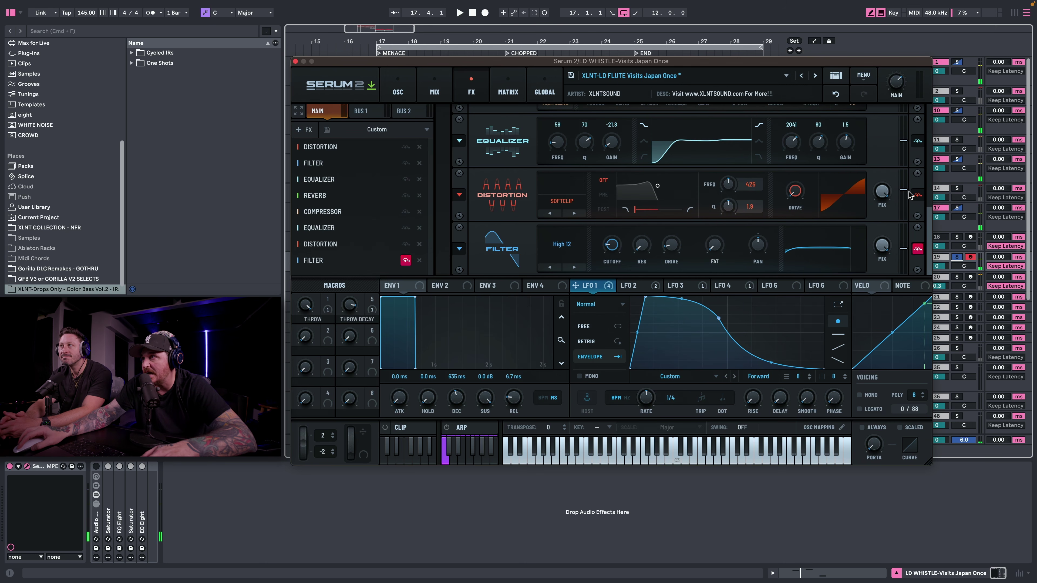
click(916, 195)
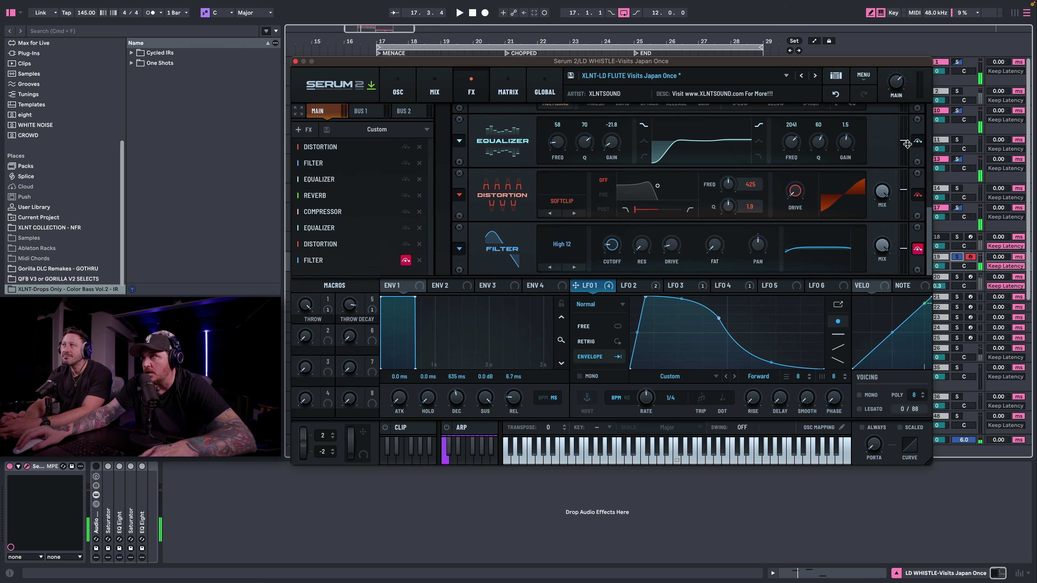
mouse_move(904, 140)
mouse_down()
mouse_move(902, 150)
mouse_move(902, 141)
mouse_up()
key(space)
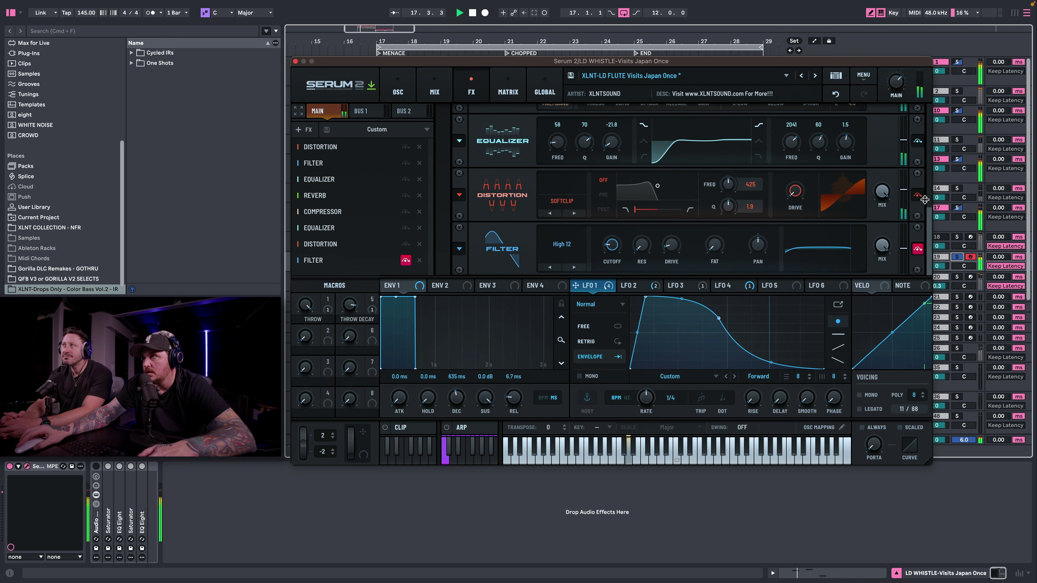
key(space)
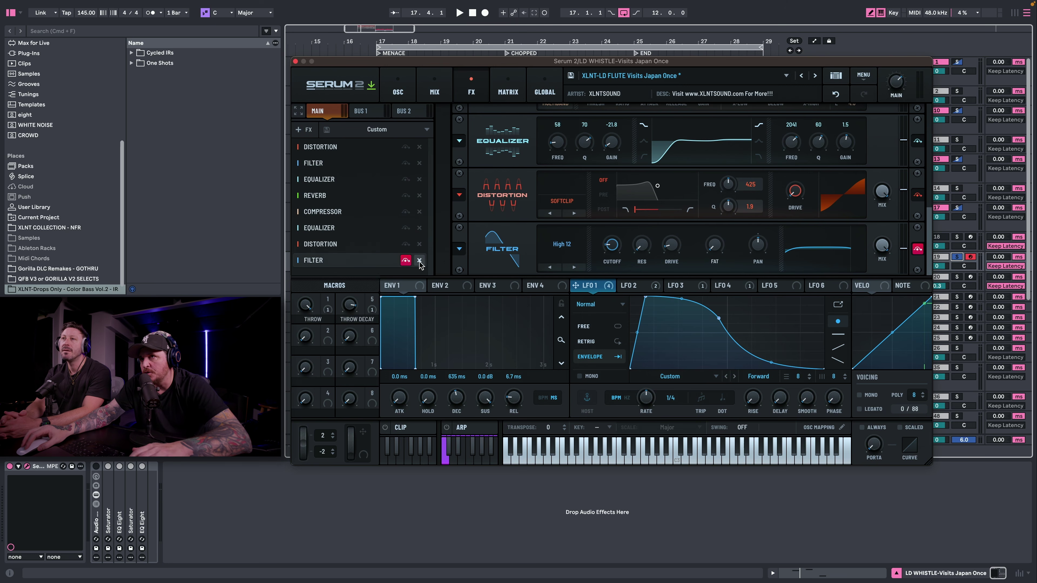
Turn on the High 12 filter at the end of the effects chain and audition the lead soloed and within the full mix.
click(405, 260)
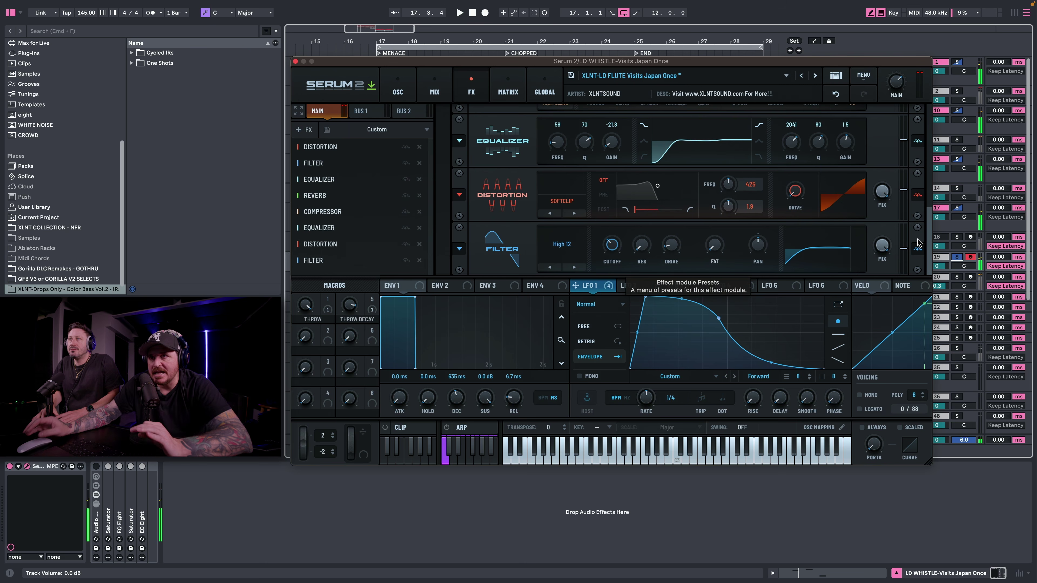
click(957, 257)
key(space)
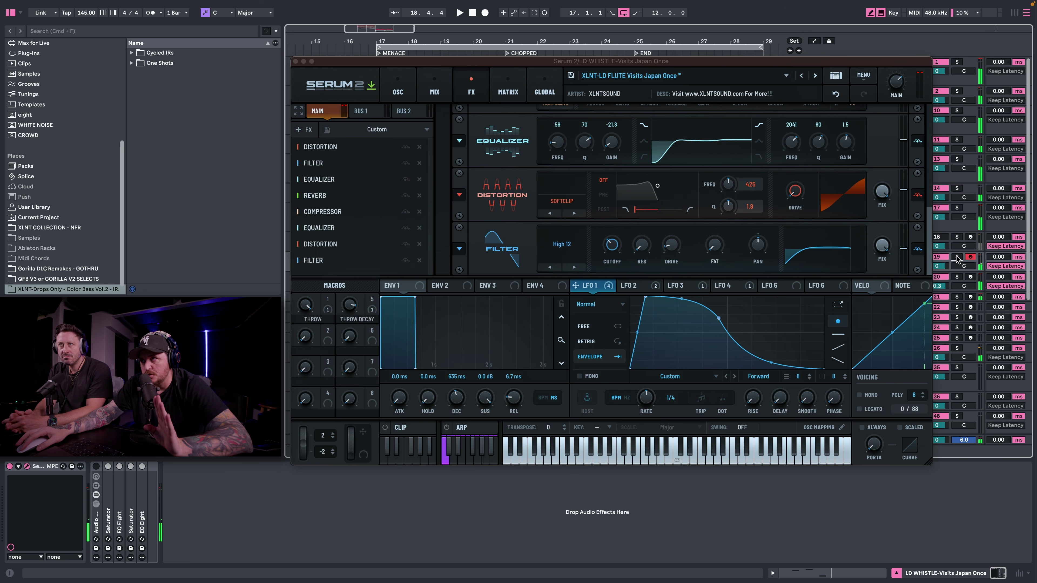
click(957, 257)
Review the LFO 2, LFO 3 and LFO 4 curves, check LFO 3's Main Tuning assignment in the modulation matrix, and audition the part.
click(636, 285)
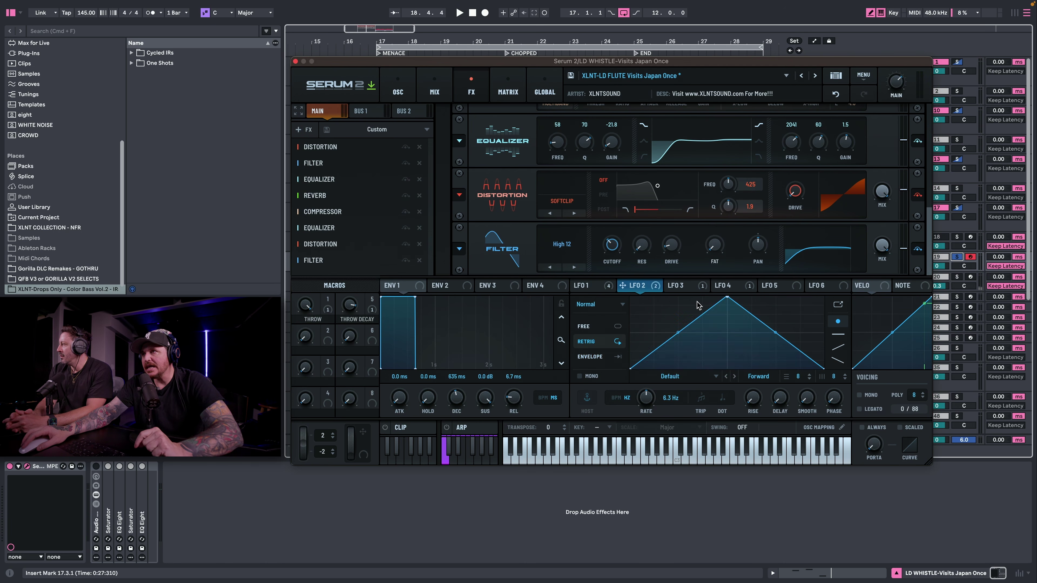
click(683, 285)
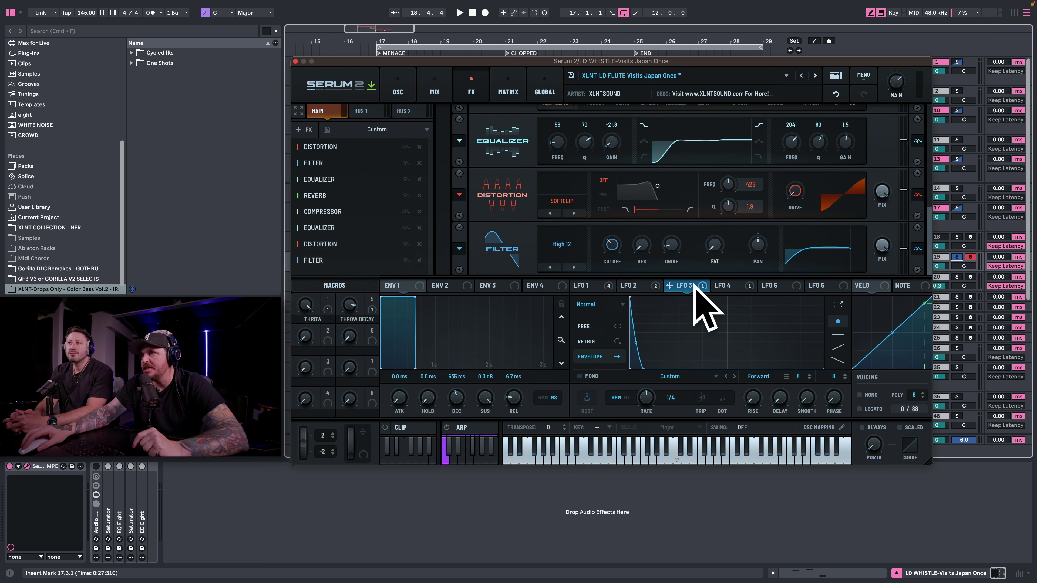
click(722, 285)
click(684, 285)
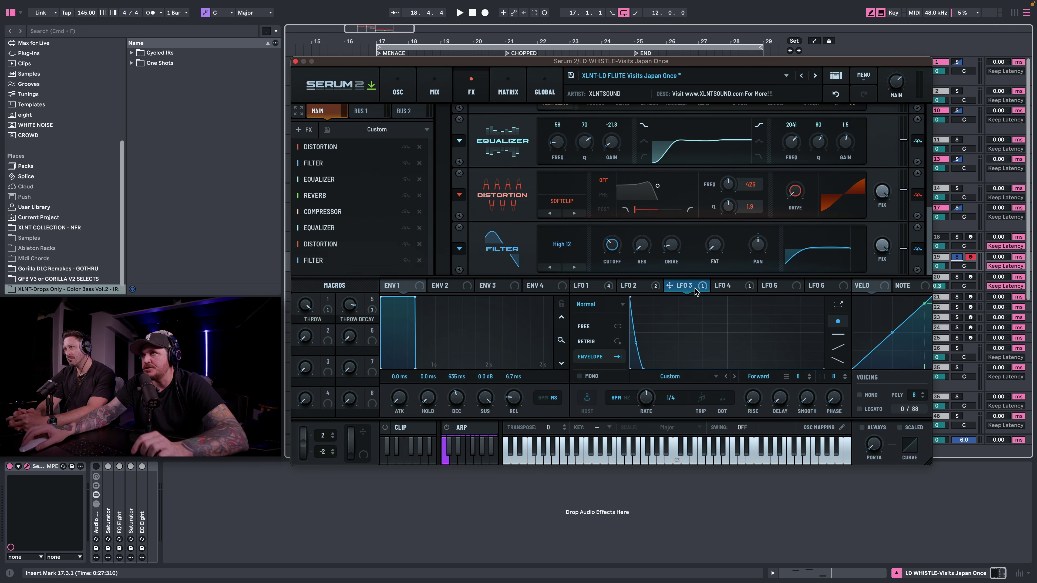
click(508, 88)
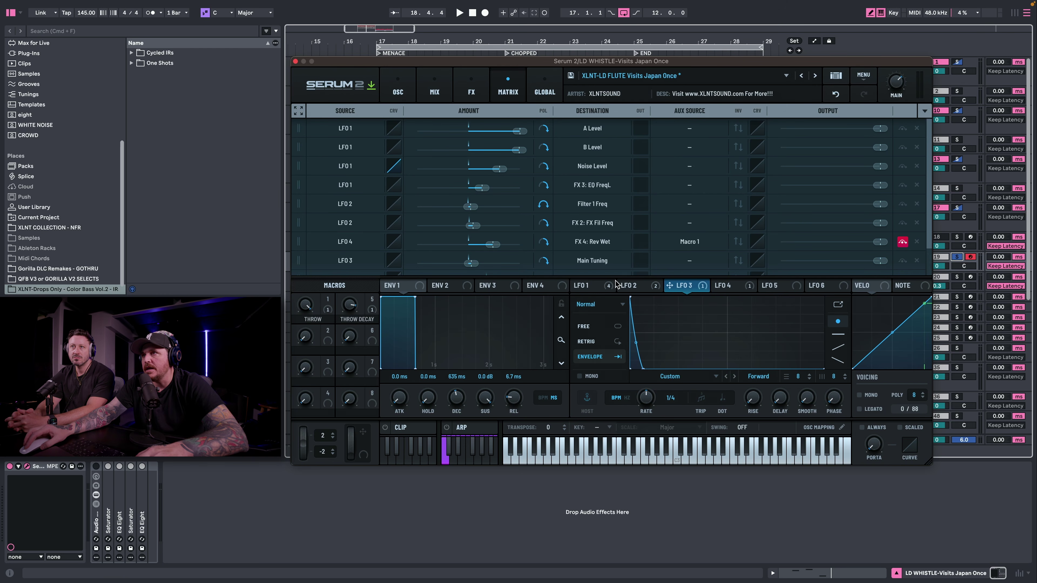
mouse_move(470, 267)
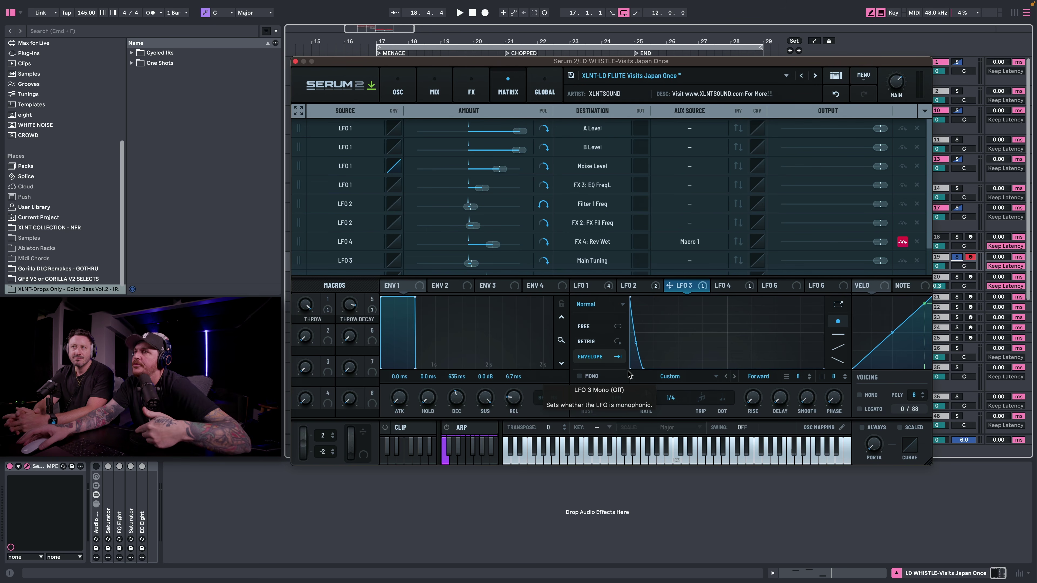
right_click(696, 285)
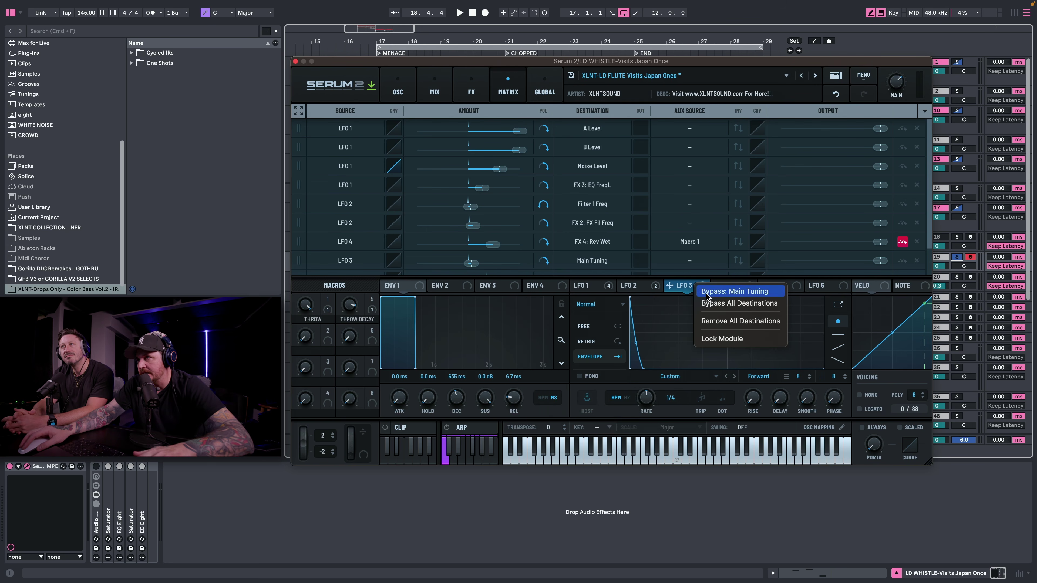
click(708, 292)
key(space)
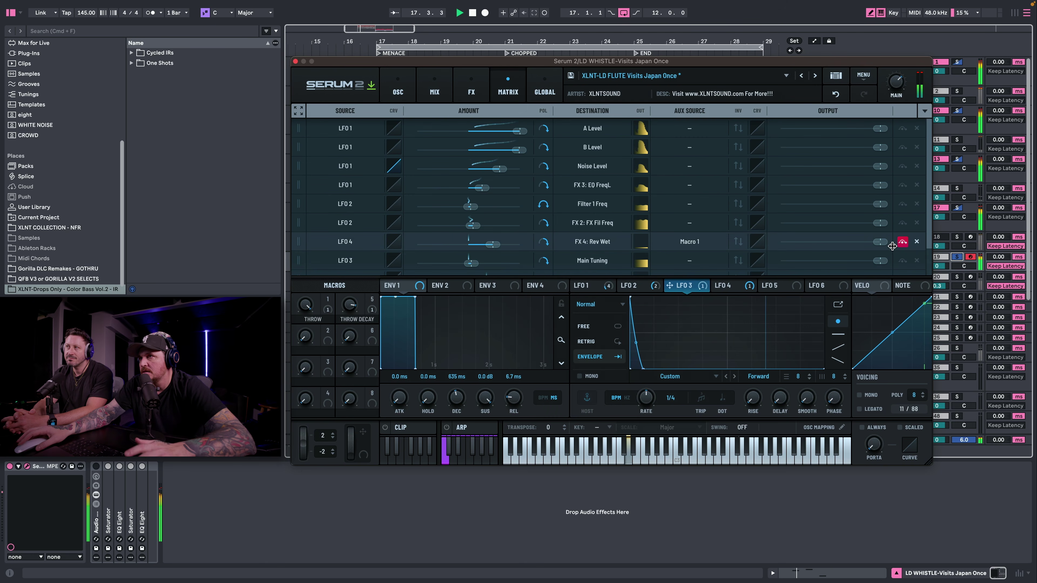
Re-enable the bypassed LFO 4 modulation on the Hall reverb's mix and audition the part.
click(402, 83)
click(434, 86)
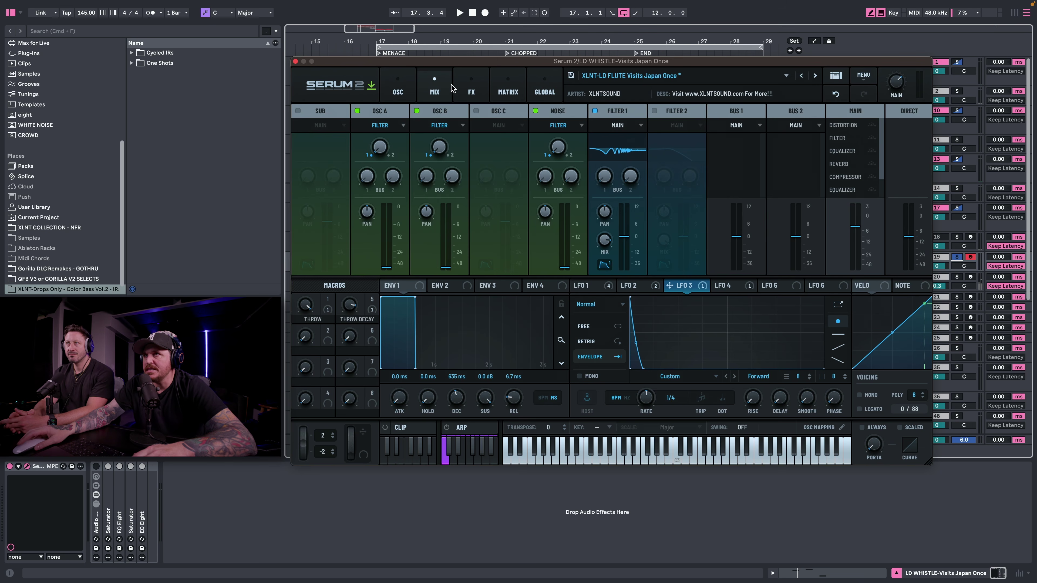
click(460, 87)
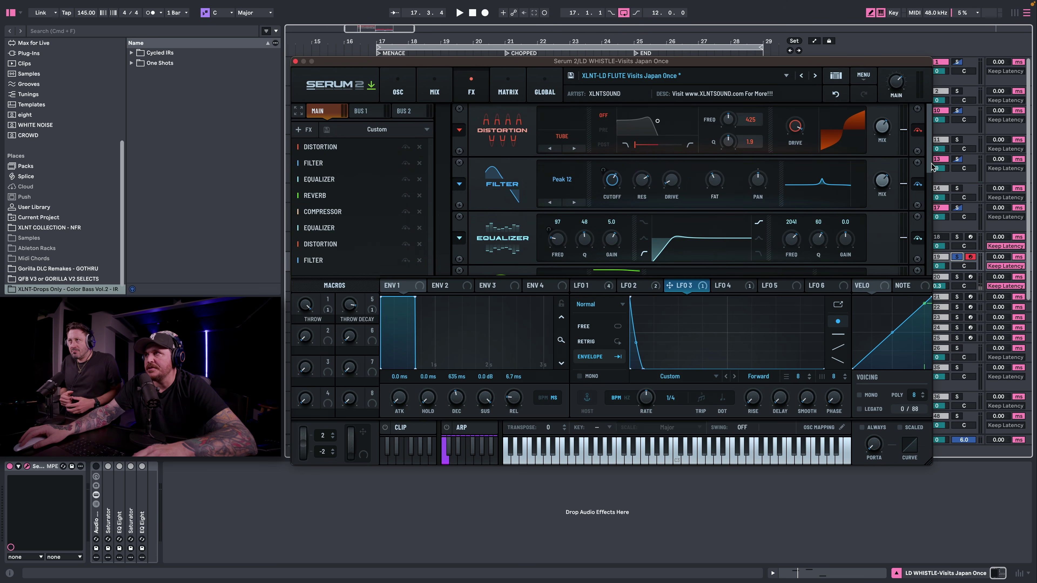
scroll(924, 212, down, 3)
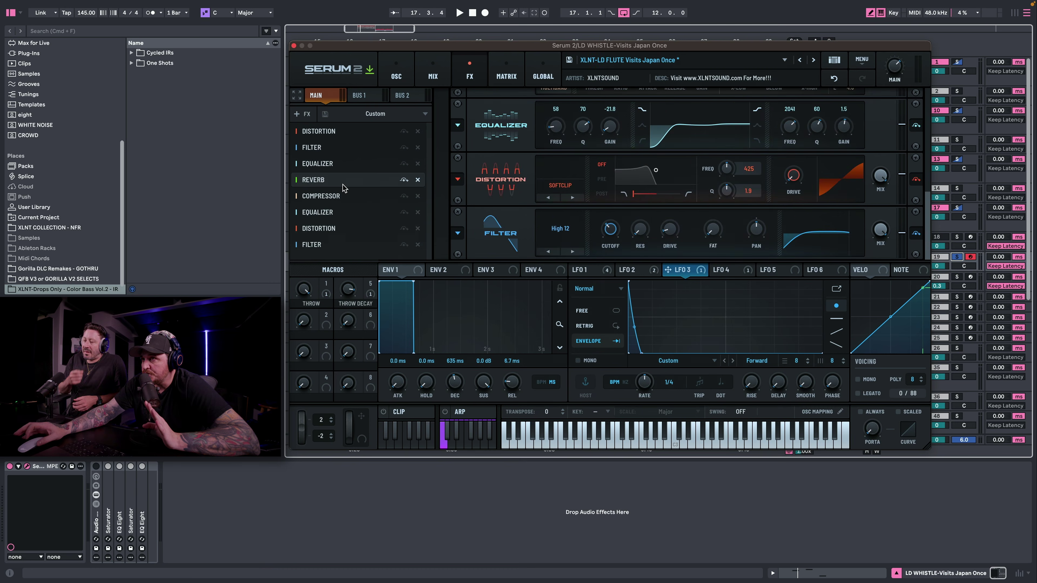
click(342, 185)
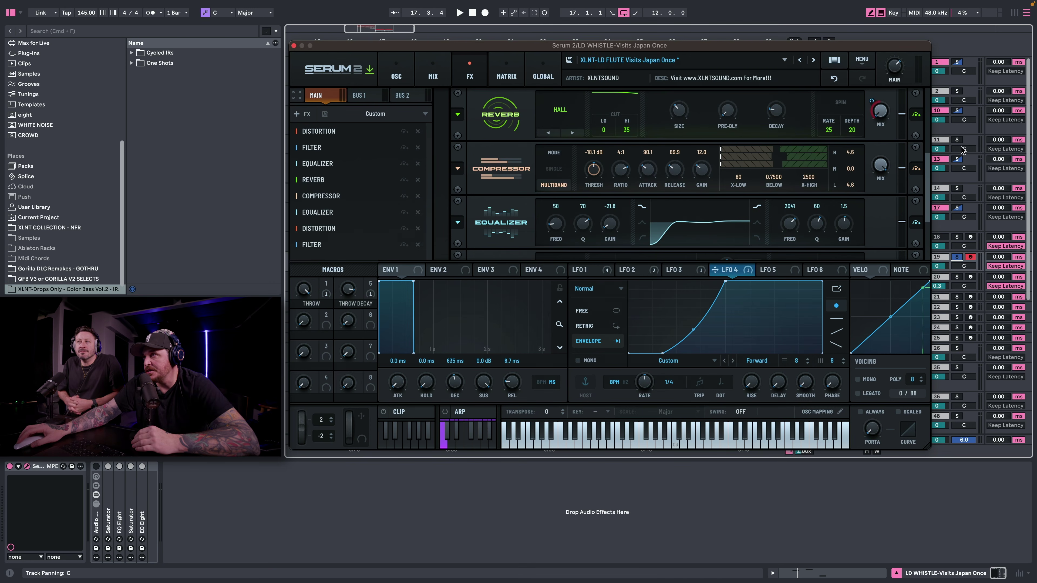
scroll(928, 166, up, 2)
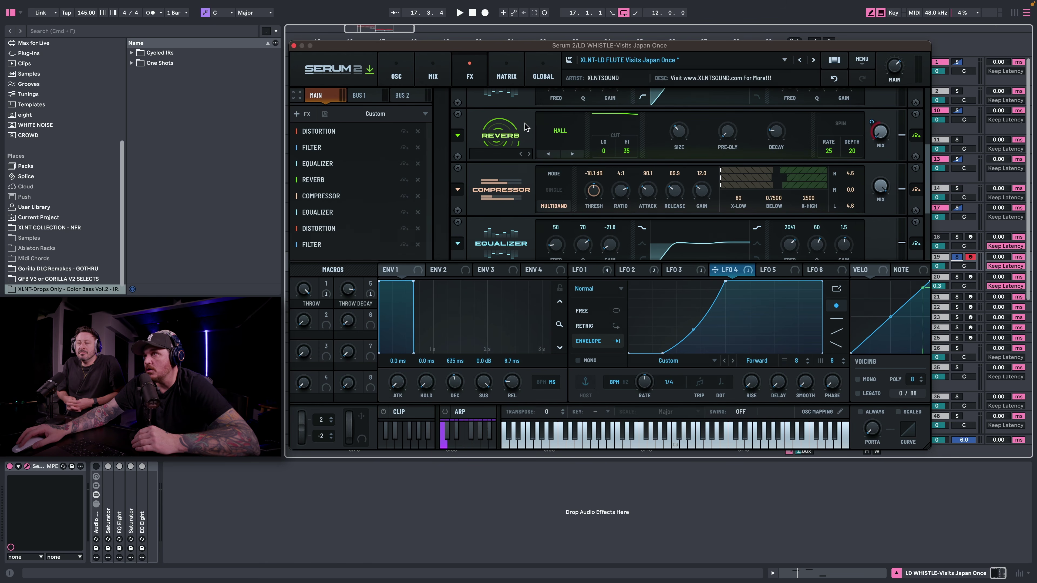
right_click(872, 122)
key(Return)
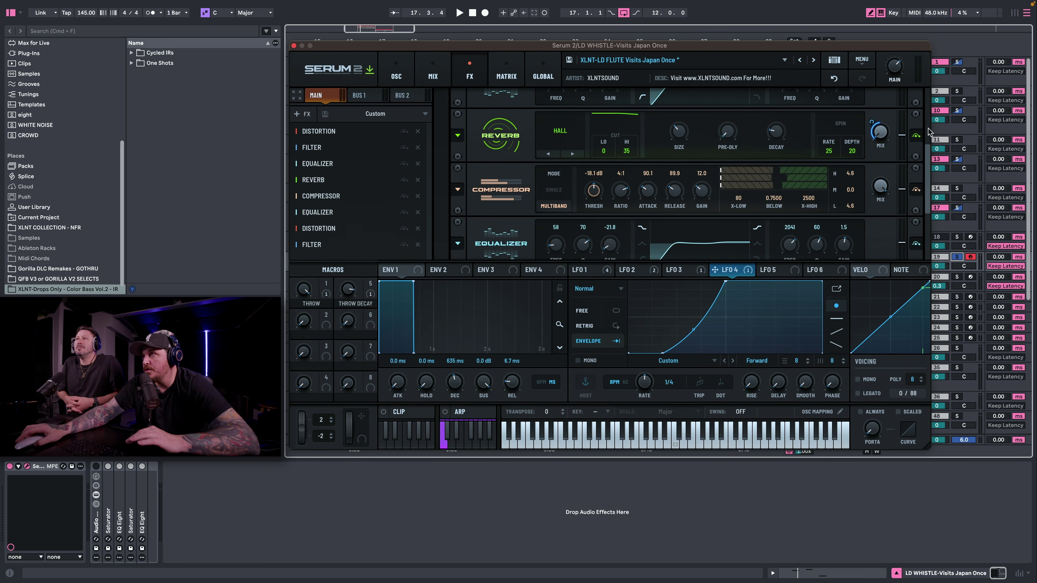
key(space)
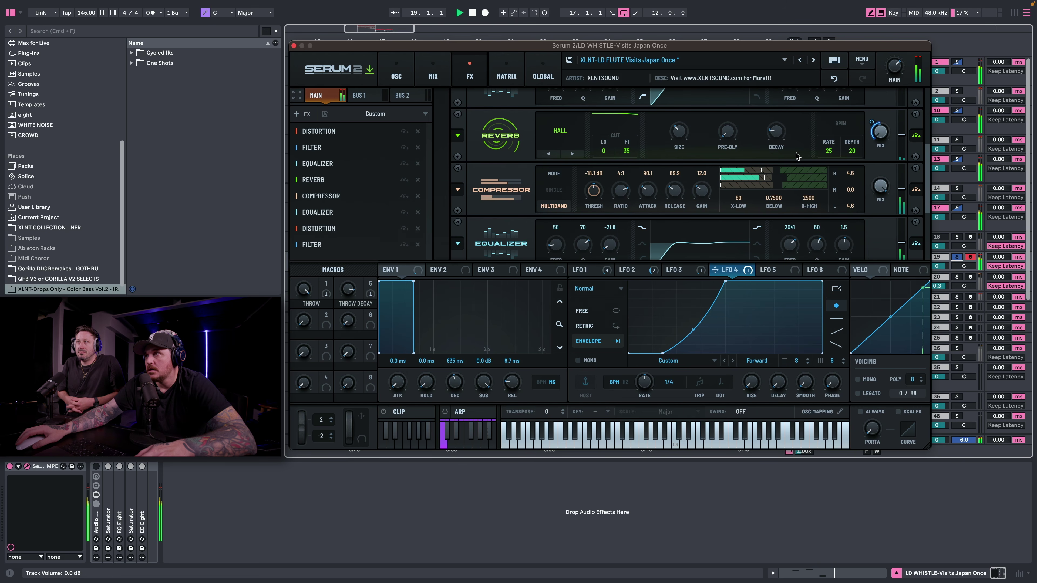
key(space)
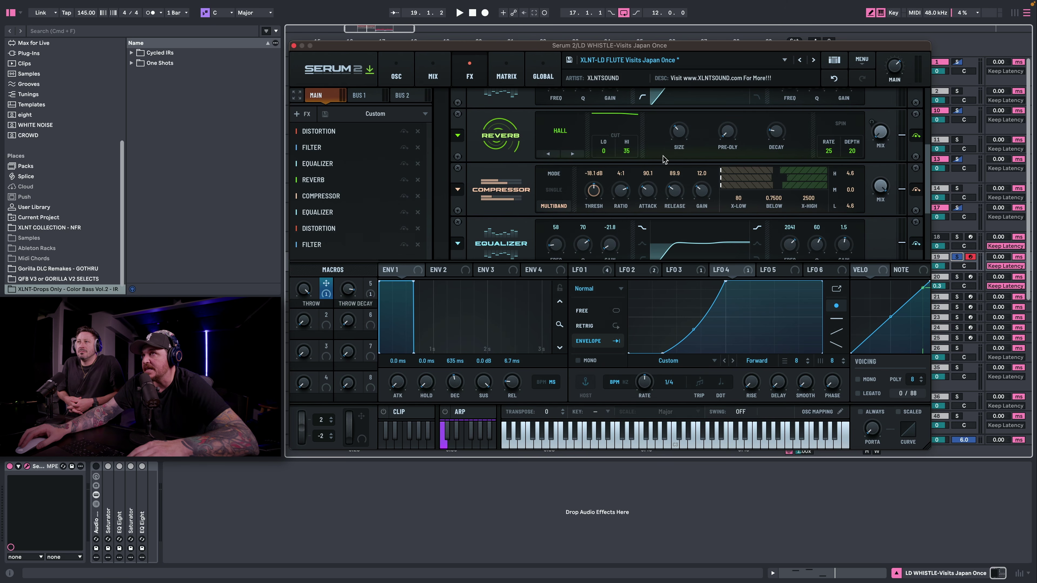
Check LFO 4's reverb wet assignment with Macro 1 as its aux source in the matrix, and audition the part.
click(506, 74)
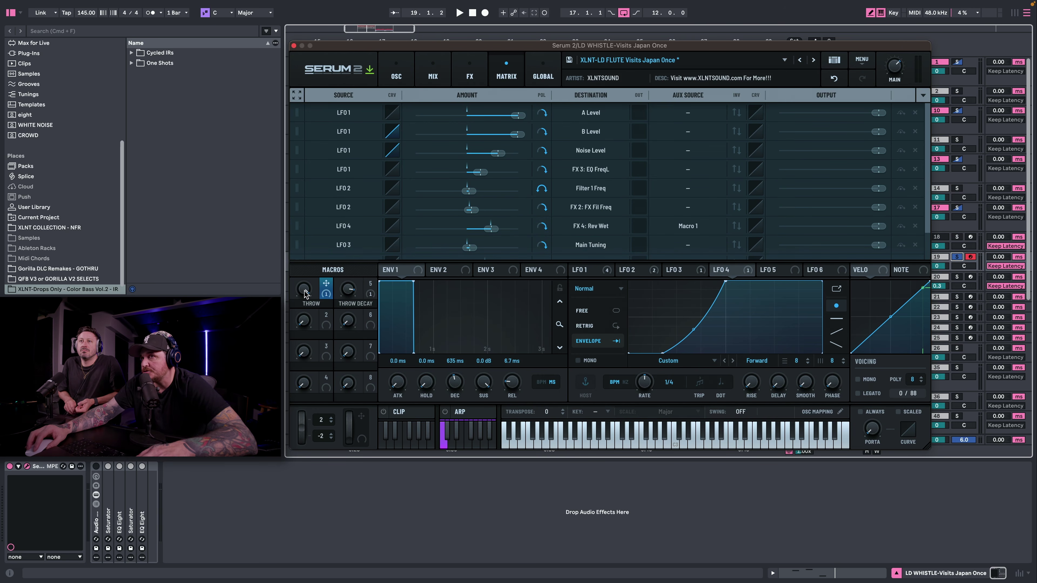
key(space)
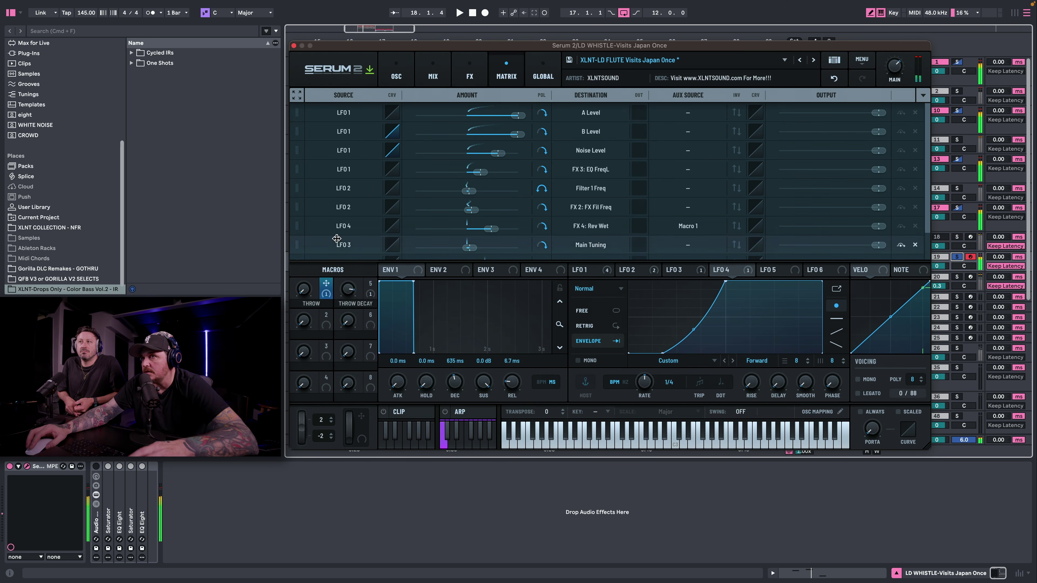
key(space)
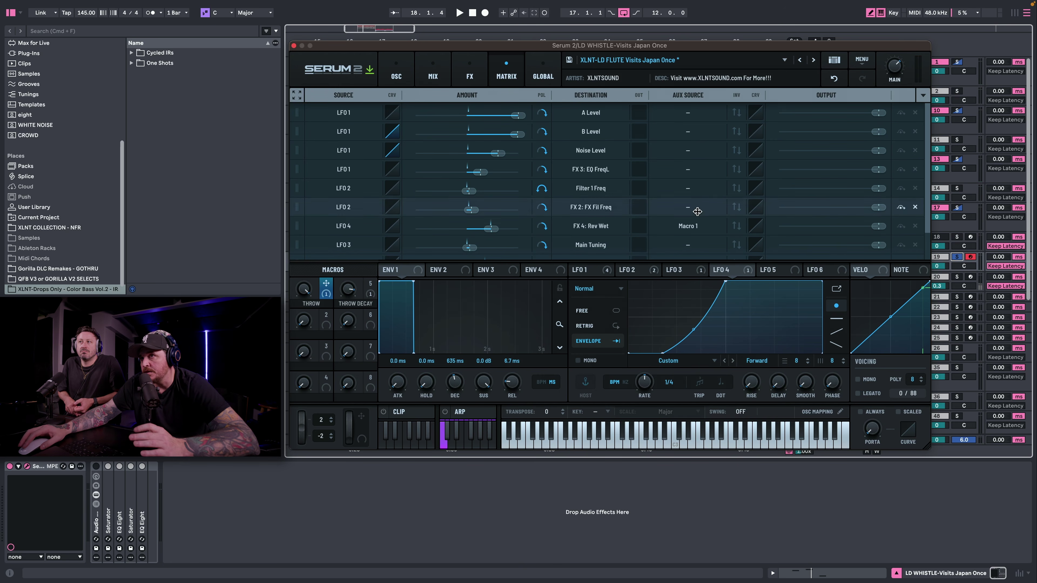
Add a point near the end of LFO 4's plateau, move it to the curve's end, and audition the part.
double_click(813, 280)
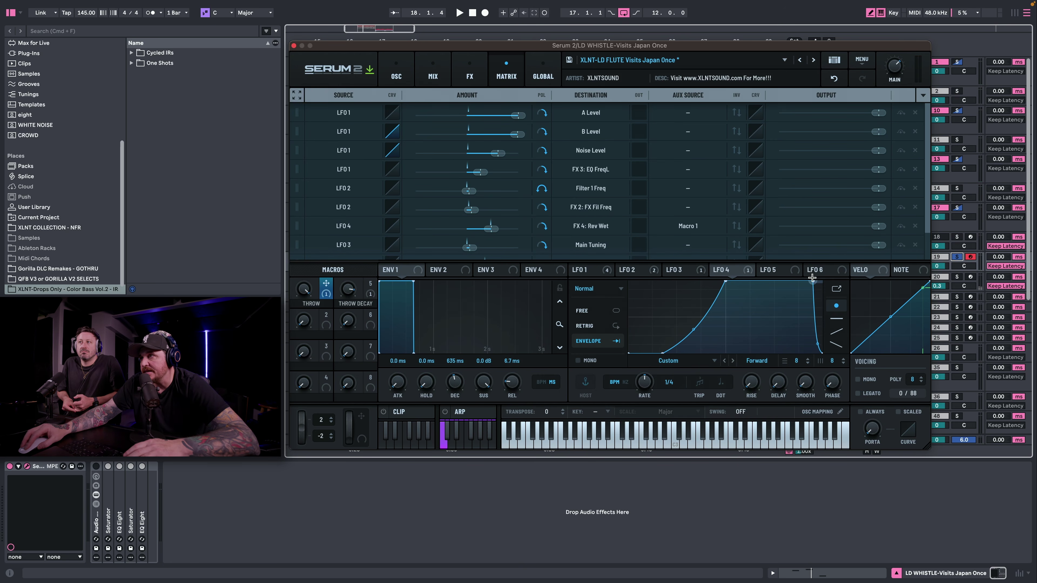
drag(811, 277, 836, 244)
key(space)
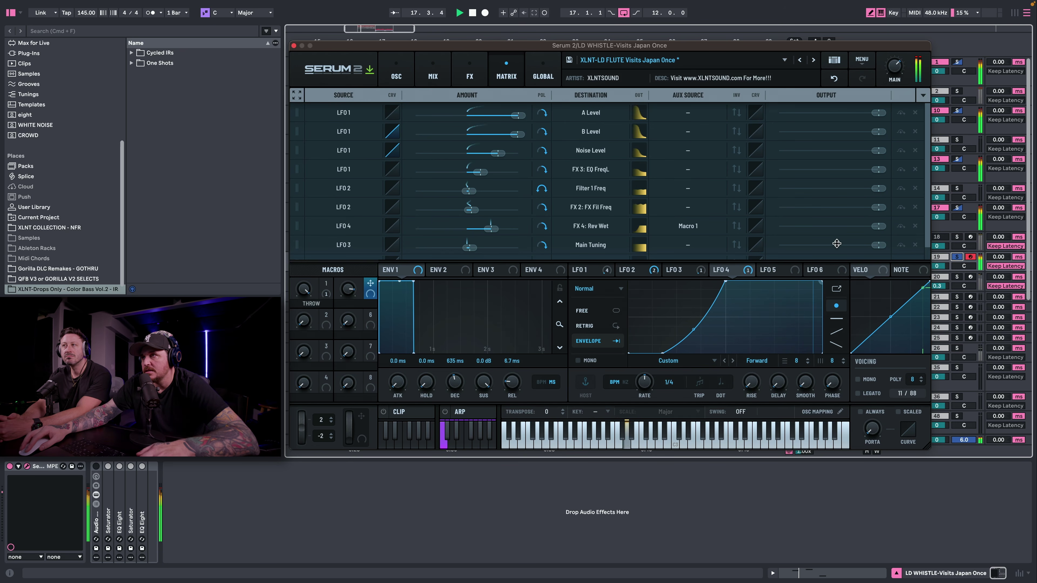
key(space)
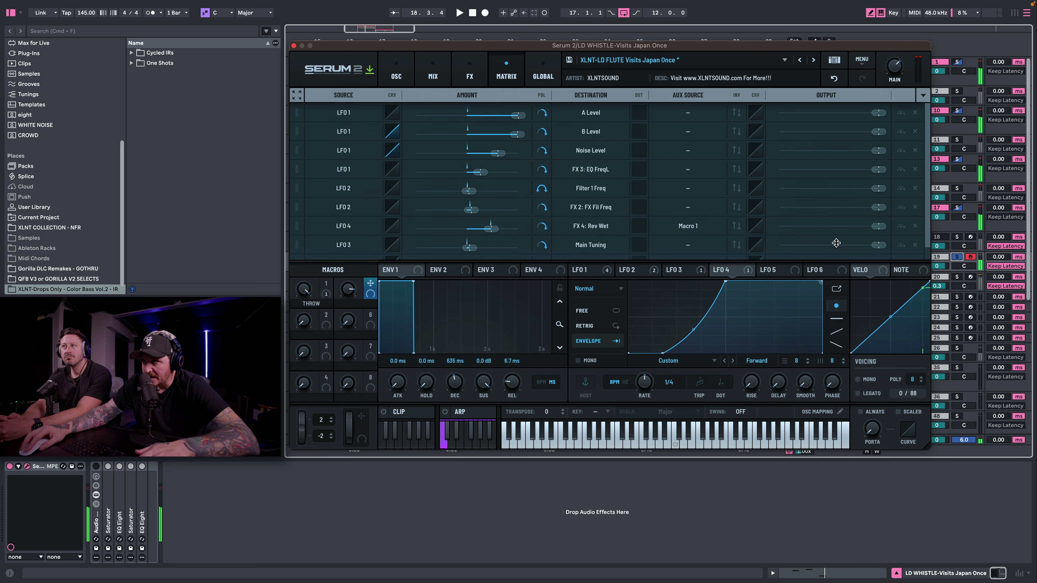
Shorten LFO 4's plateau by moving its last point back to just after the peak, auditioning the reverb throw along the way.
drag(837, 243, 792, 236)
key(space)
key(space)
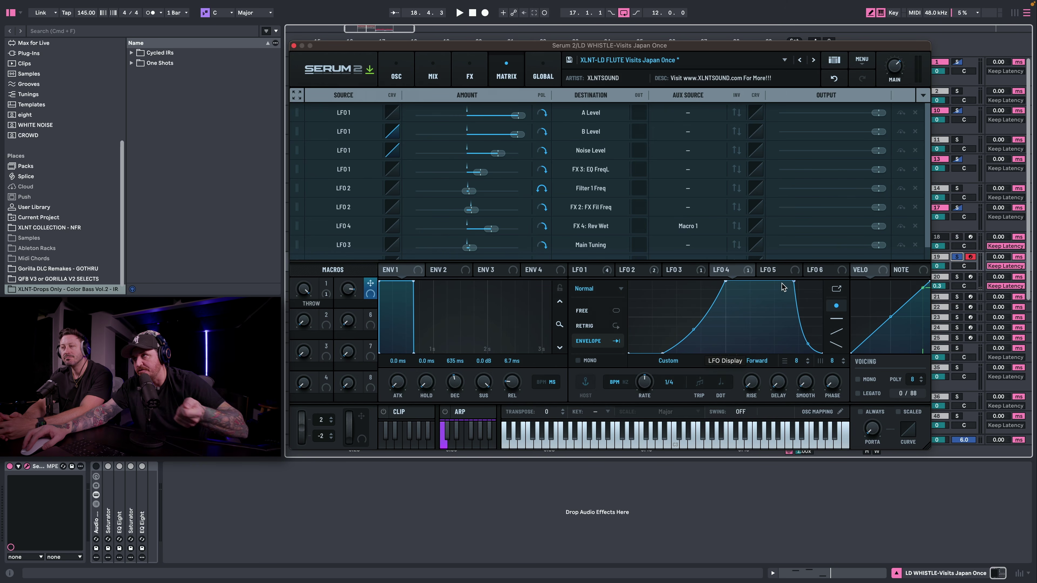
drag(793, 281, 742, 241)
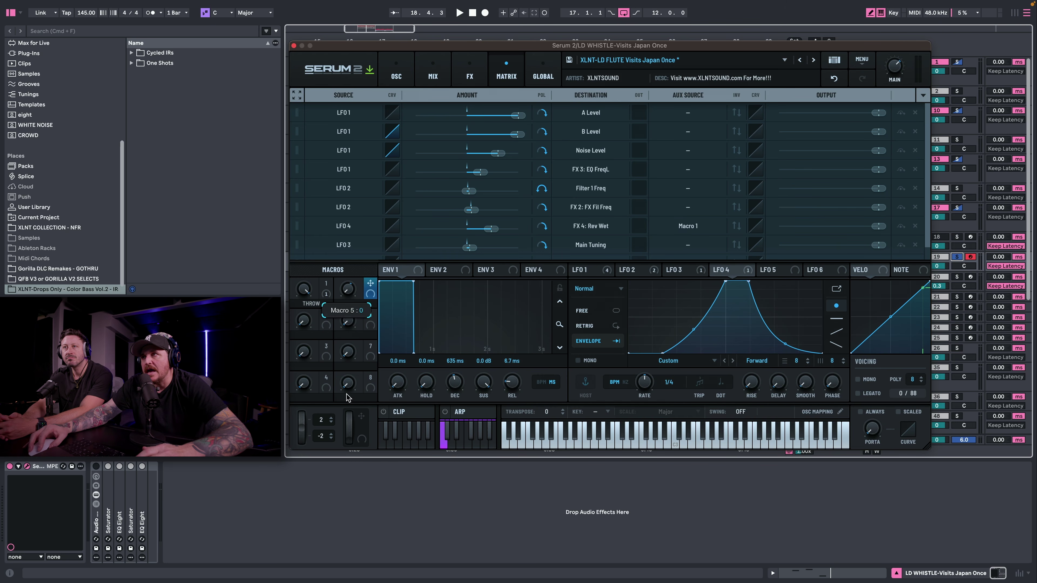
Assign Macro 5 to the X position of LFO 4's plateau end point through LFO Bus 6, and make the assignment unipolar.
right_click(748, 283)
mouse_move(772, 348)
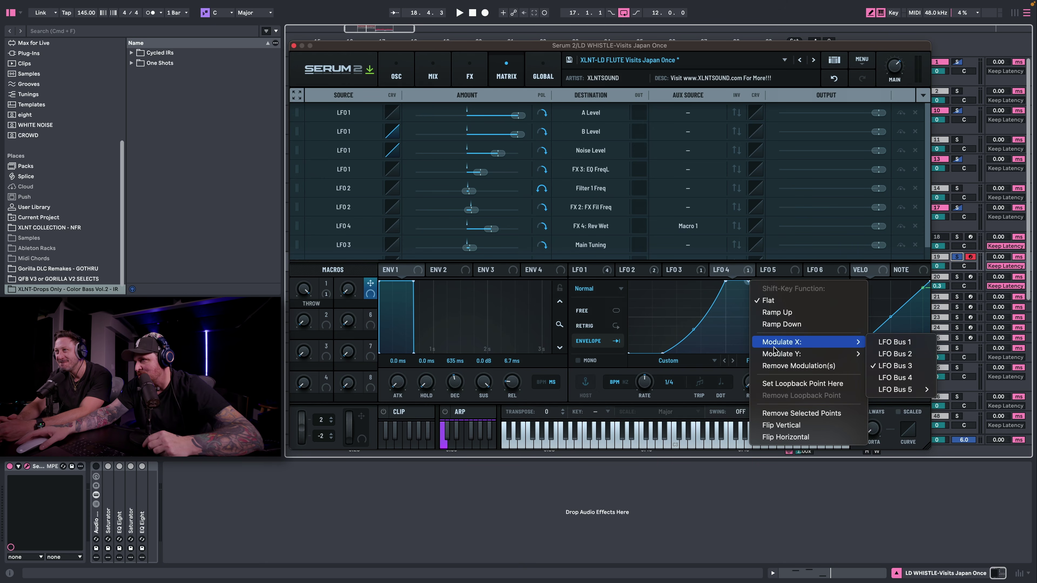
mouse_move(893, 401)
mouse_move(951, 448)
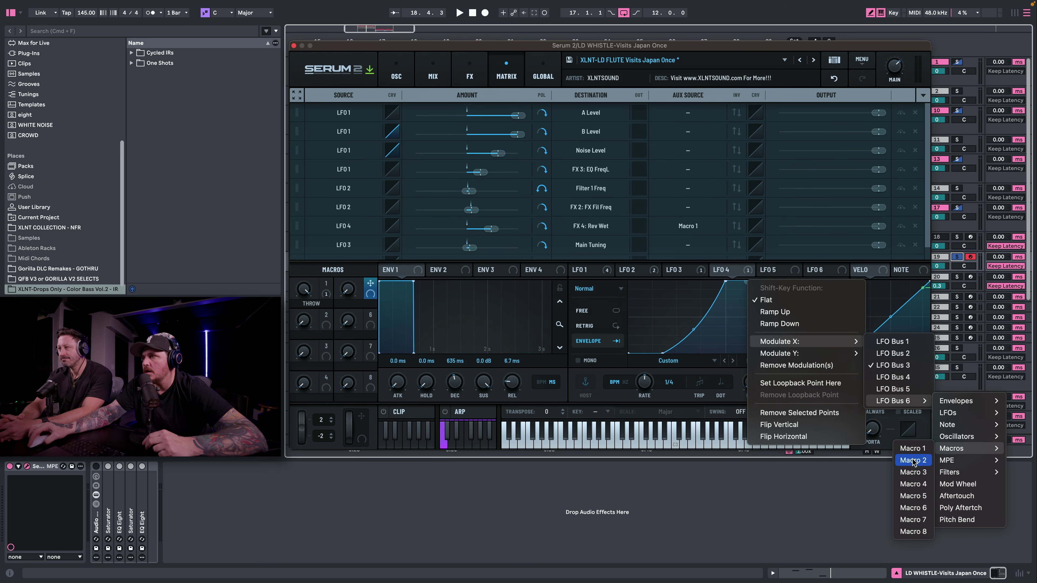
click(913, 496)
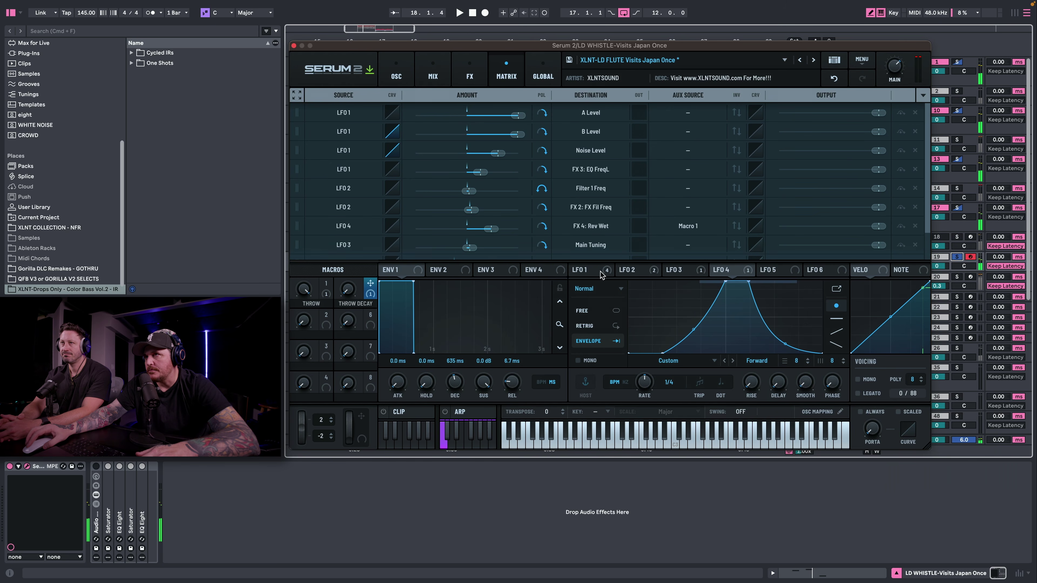
scroll(547, 245, down, 2)
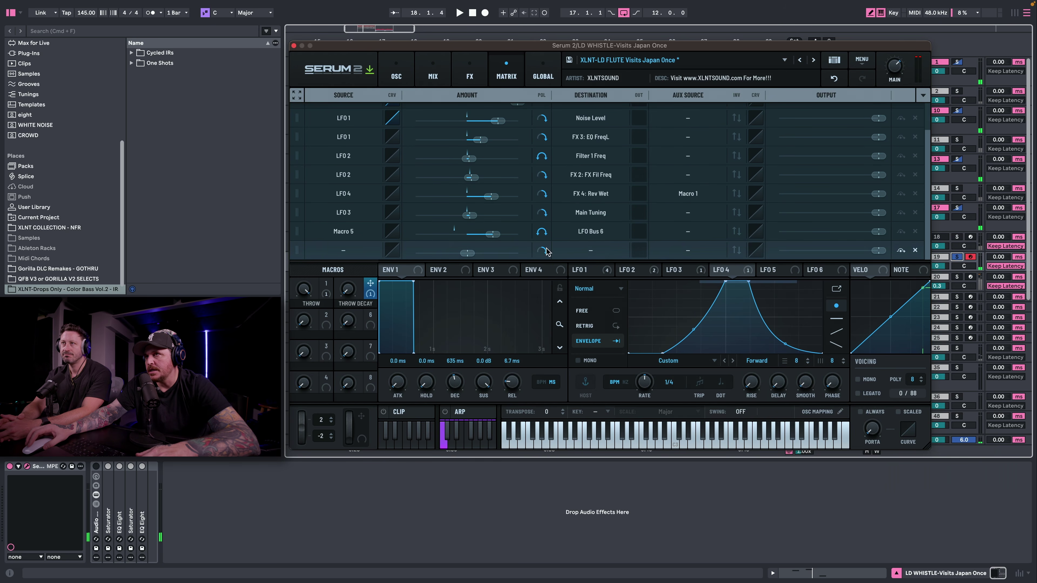
click(540, 232)
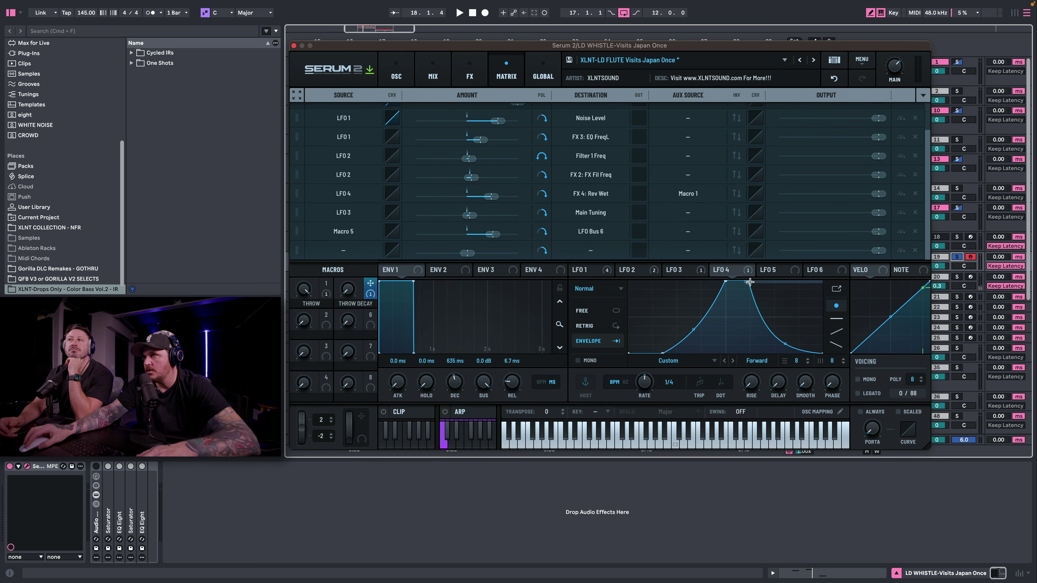
Move LFO 4's plateau end point back to the peak, start playback, and turn up the THROW DECAY macro to audition the longer reverb throw.
drag(750, 282, 725, 277)
key(space)
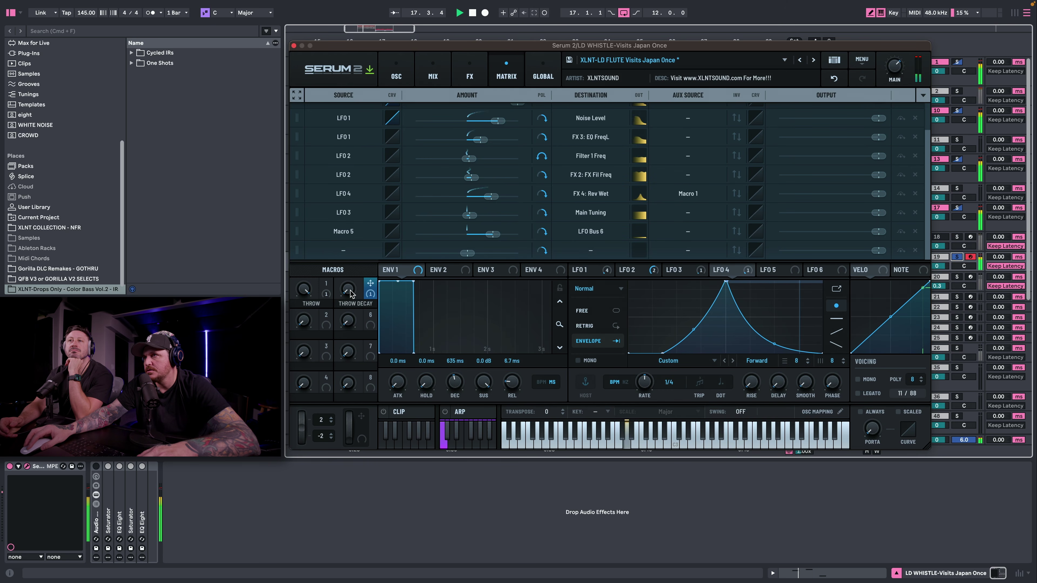
drag(342, 290, 370, 217)
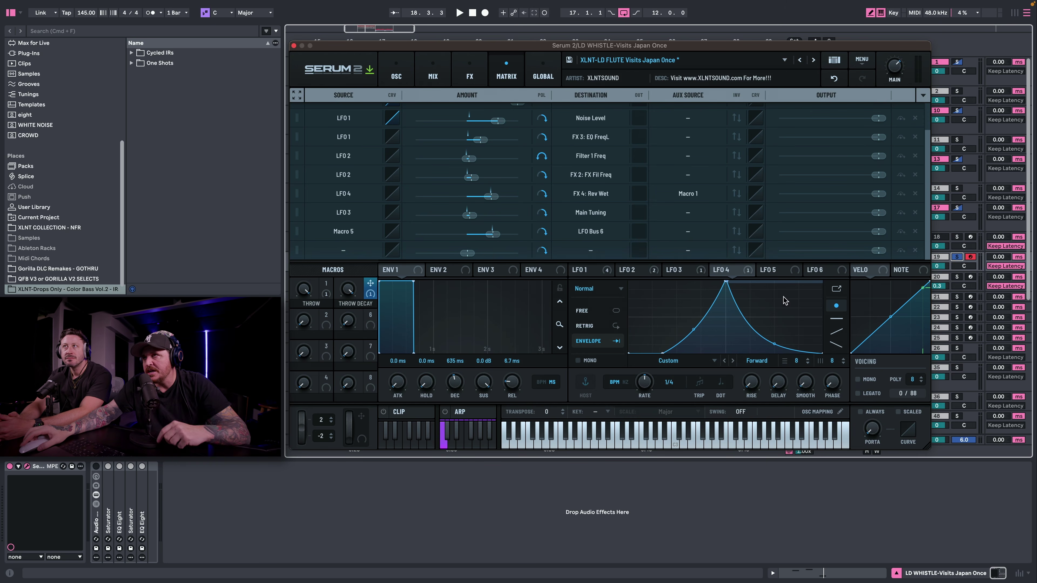
Unsolo the whistle lead track, audition it in the full mix, and hide the synth's plug-in window.
click(957, 257)
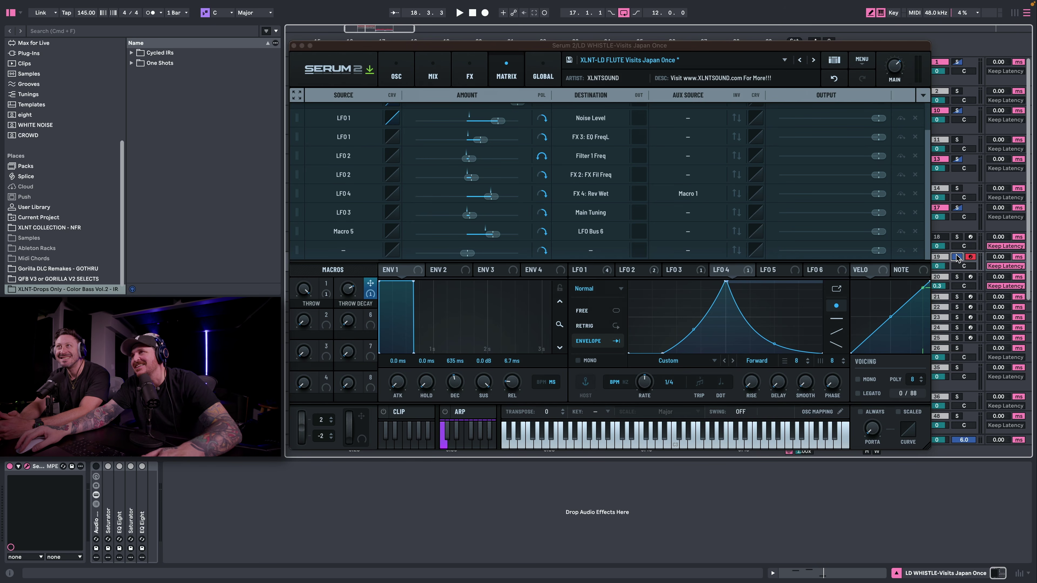
key(space)
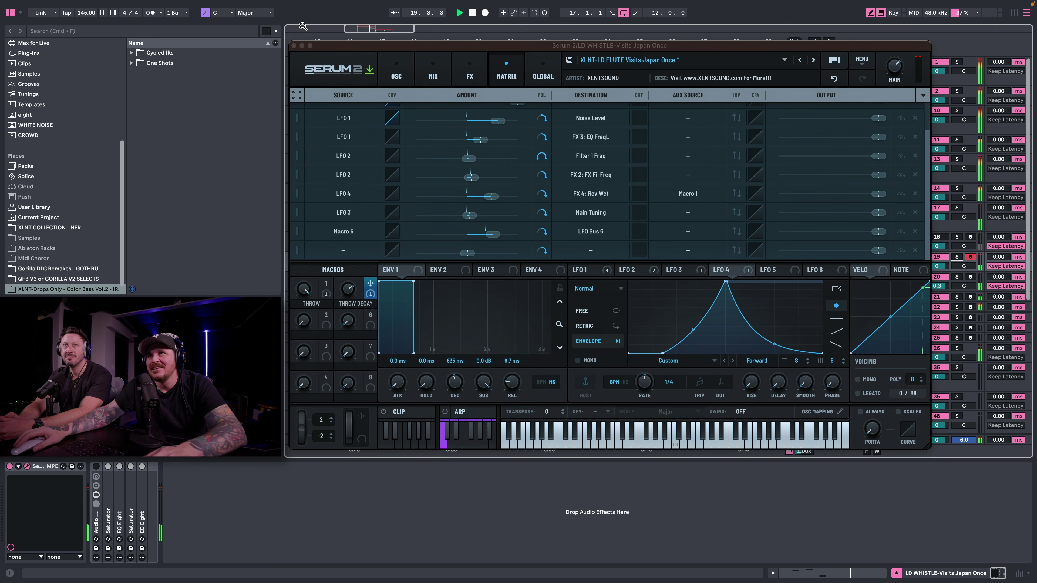
key(super+alt+p)
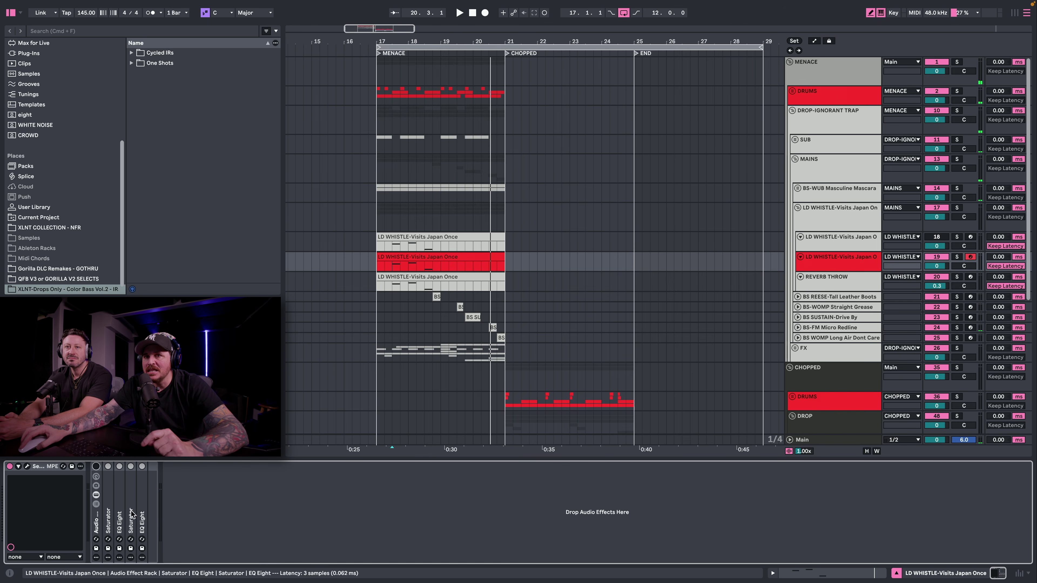
Expand the two Saturators and two EQ Eights in the whistle lead's effect rack to review their settings, and audition the mix.
double_click(108, 500)
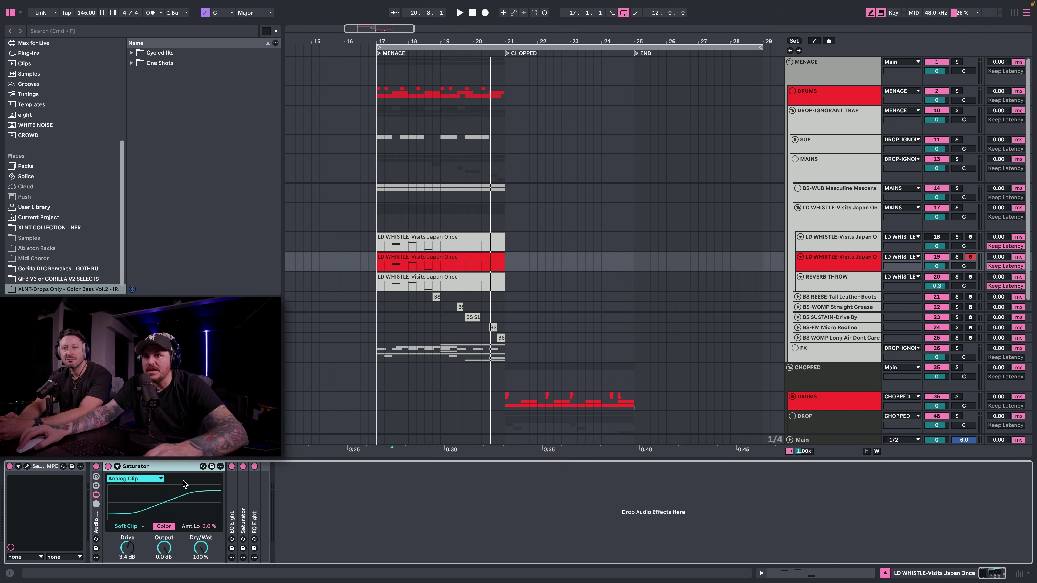
double_click(234, 488)
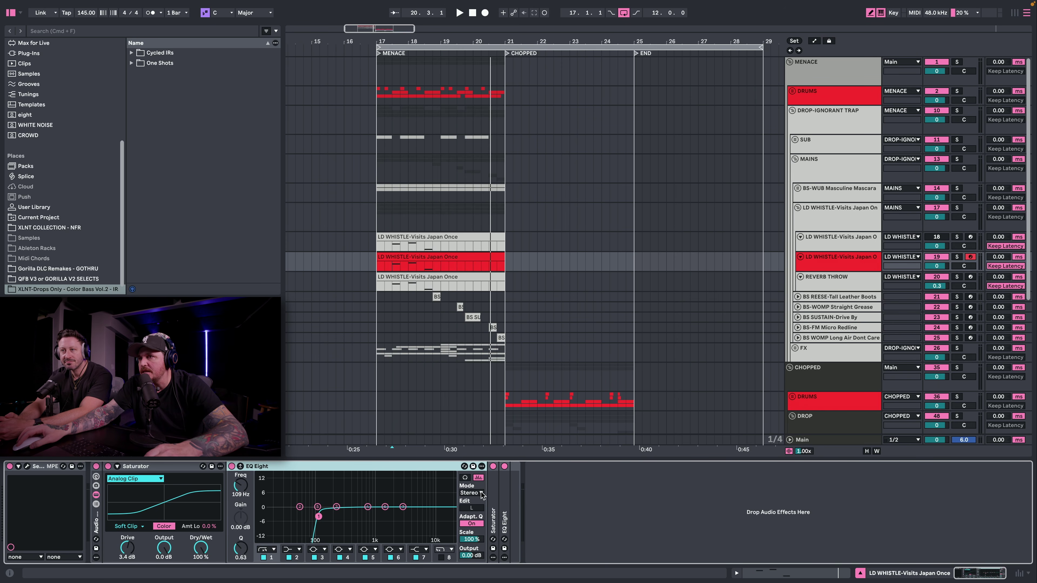
double_click(491, 504)
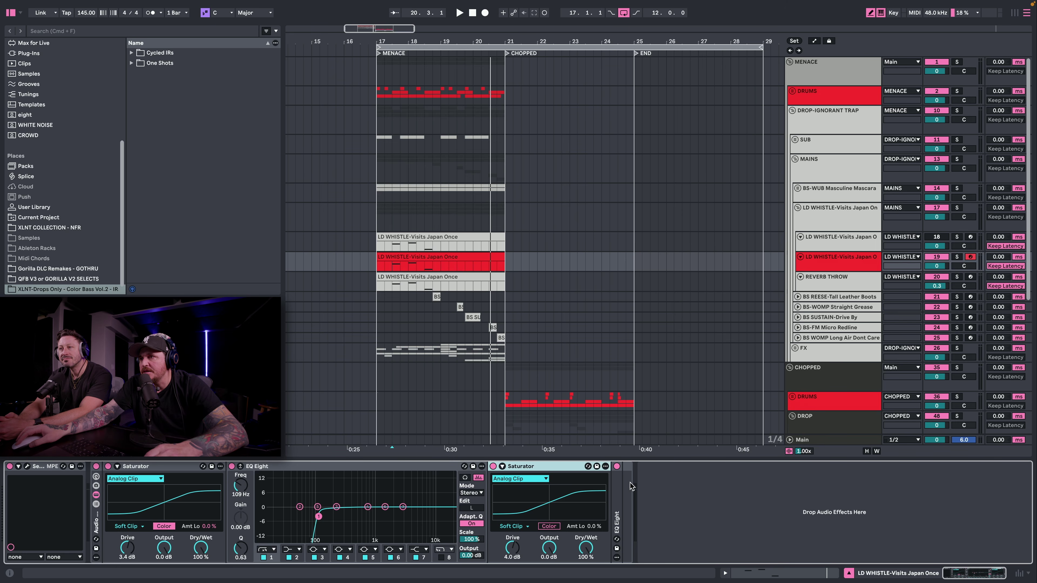
double_click(618, 492)
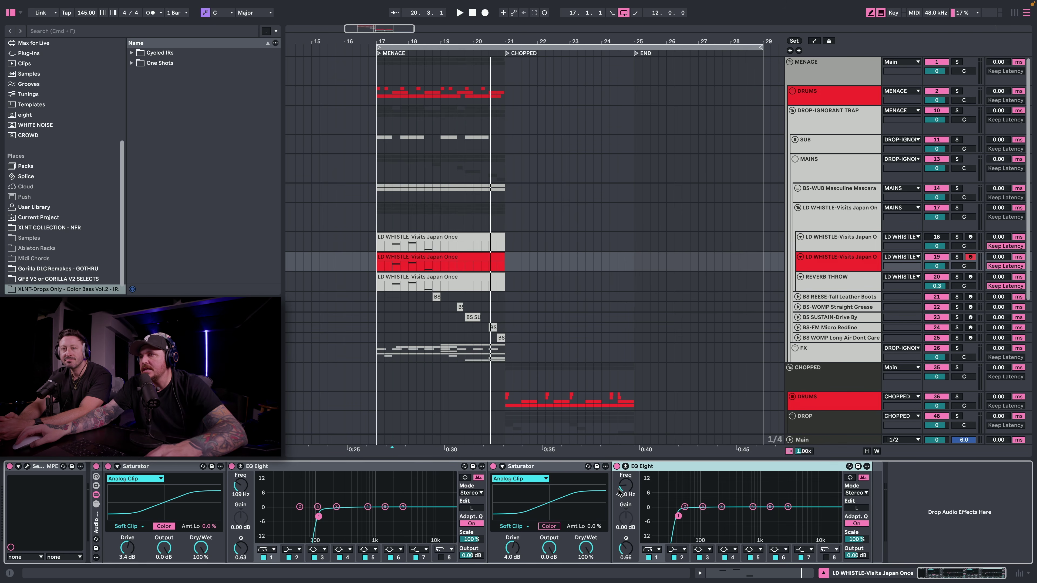
key(space)
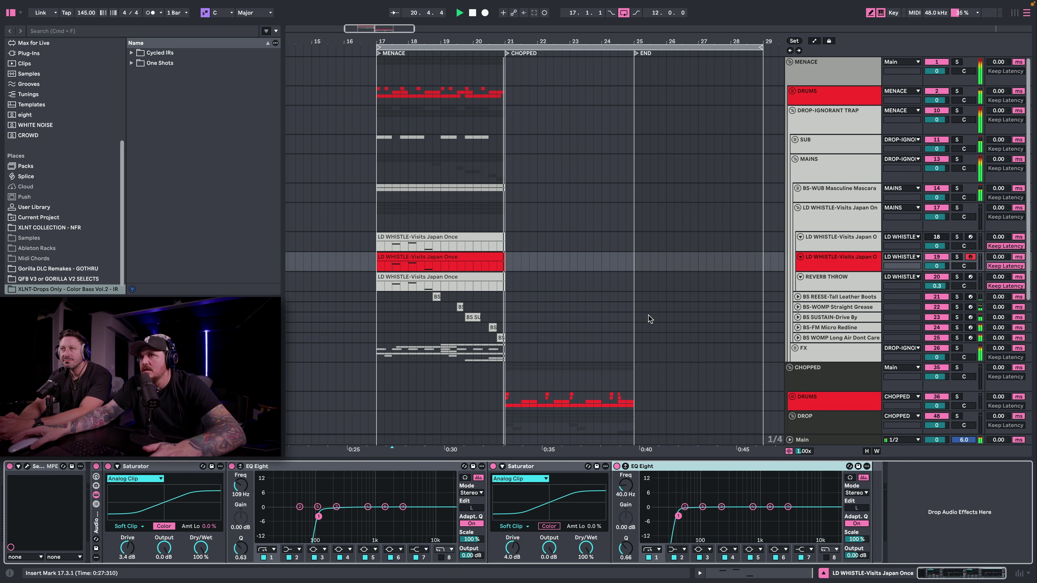
key(space)
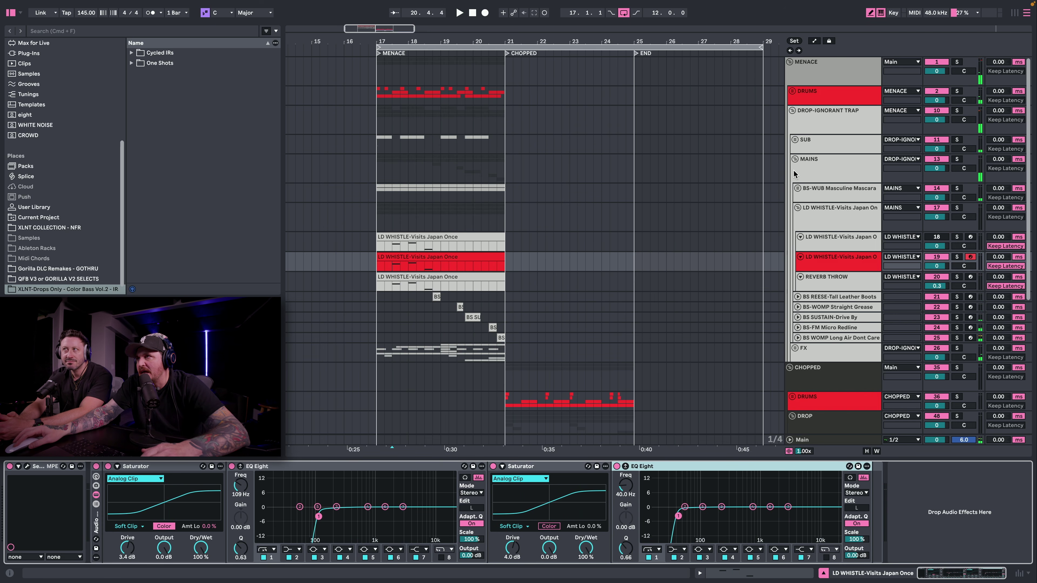
Unfold the BS-WUB Masculine Mascara group, select the clip on its first track, and audition the drop from bar 17.
click(797, 189)
click(420, 214)
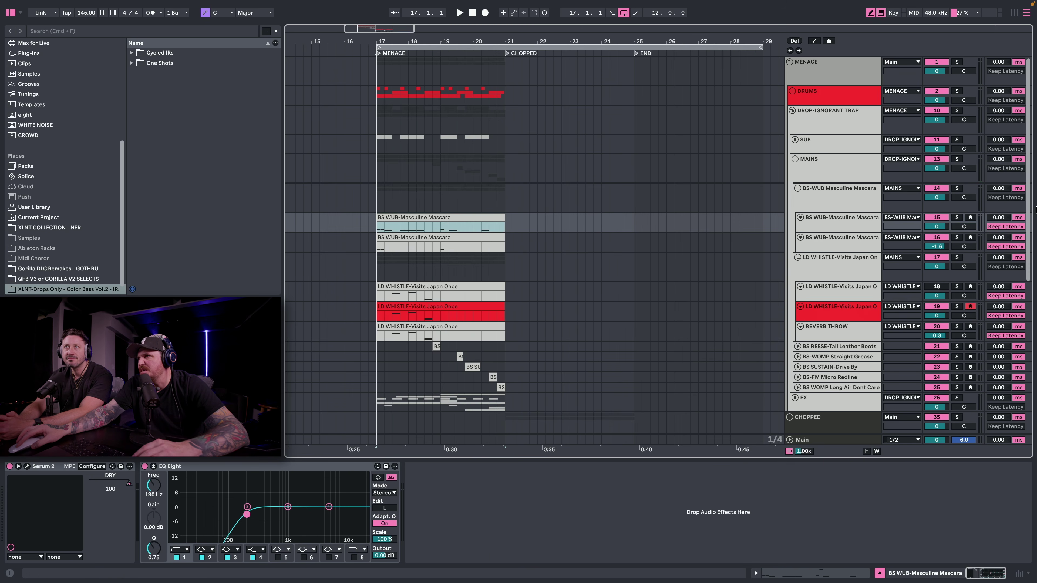
key(space)
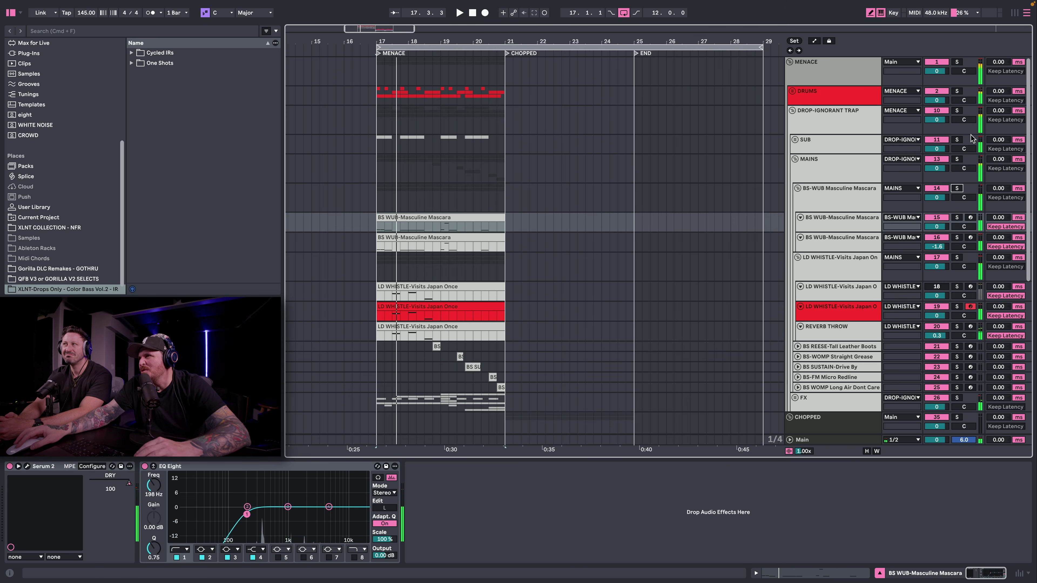
Solo the SUB group, audition it, and unfold it to select the SUB-808 1000 Seconds track.
click(957, 139)
click(868, 141)
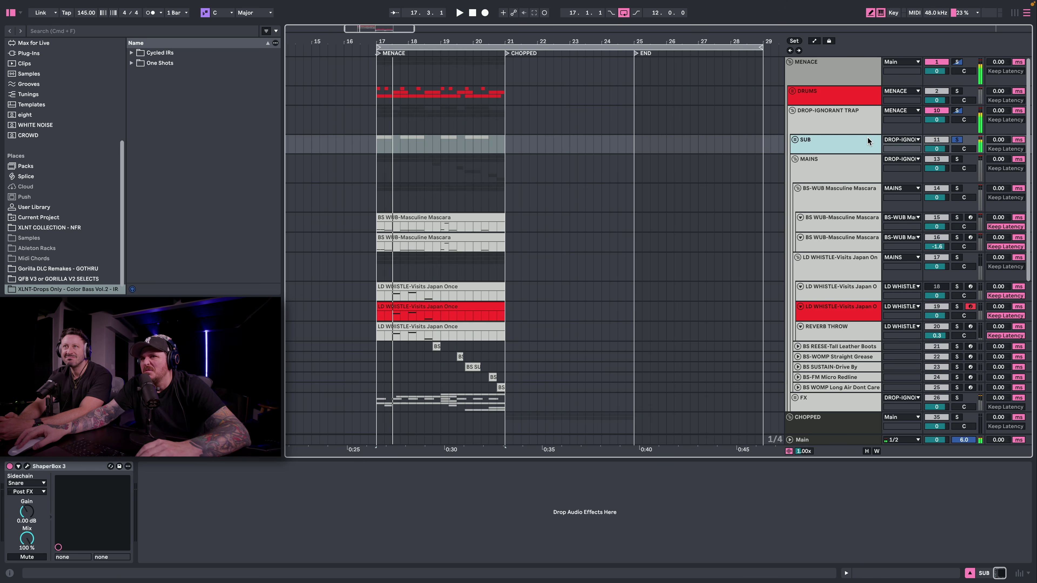
key(space)
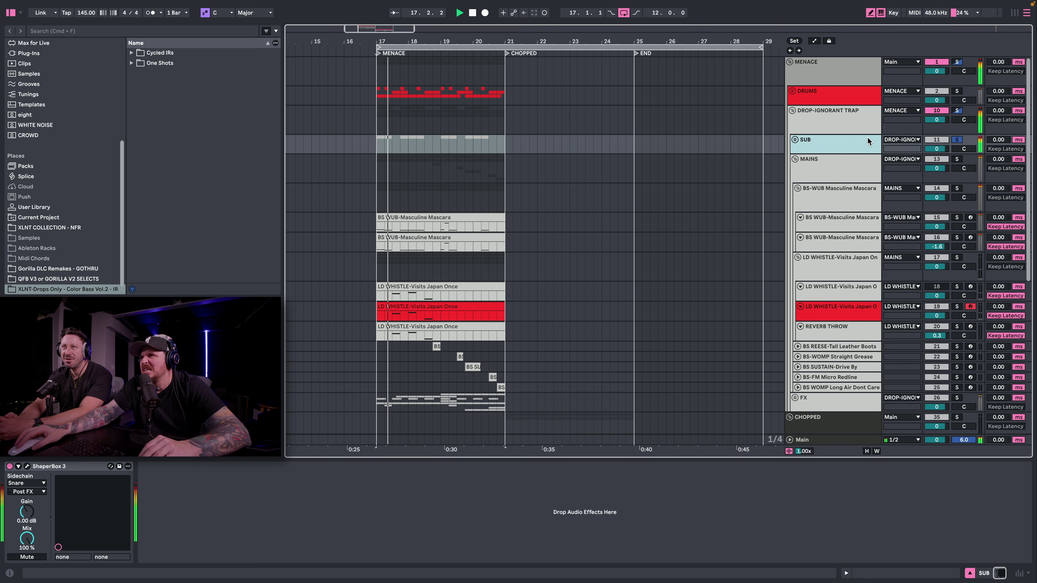
key(alt+Right)
click(834, 183)
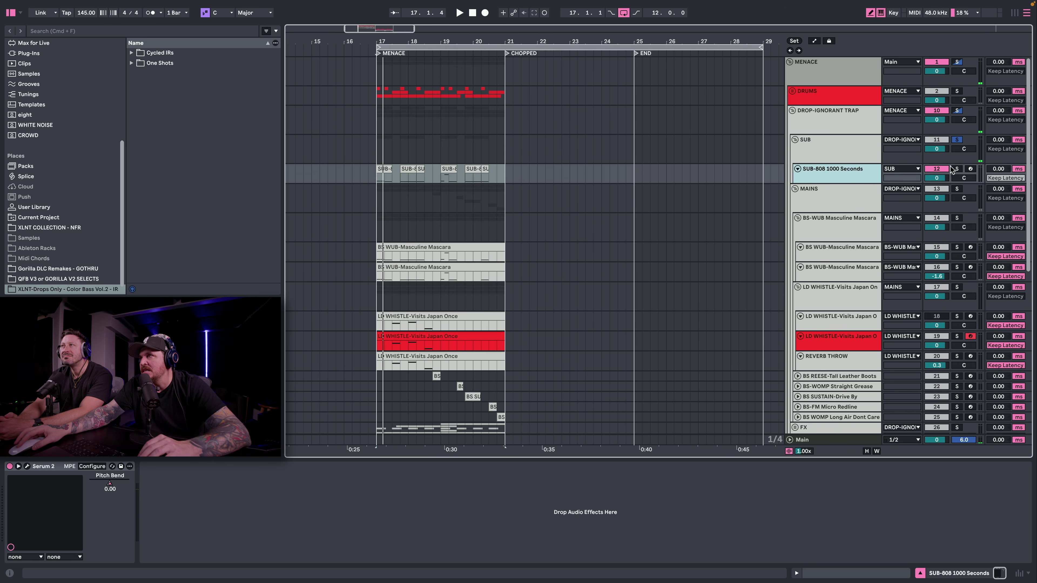
Highlight the MENACE and CHOPPED sections from bar 17 to 25, and place the insert marker at the start of CHOPPED.
scroll(705, 284, down, 5)
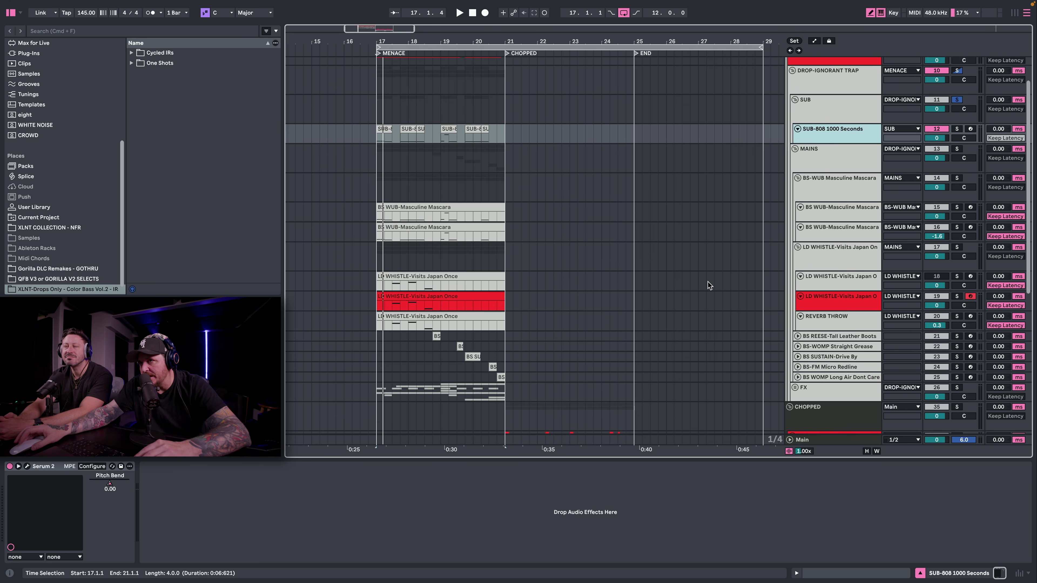
scroll(495, 266, up, 5)
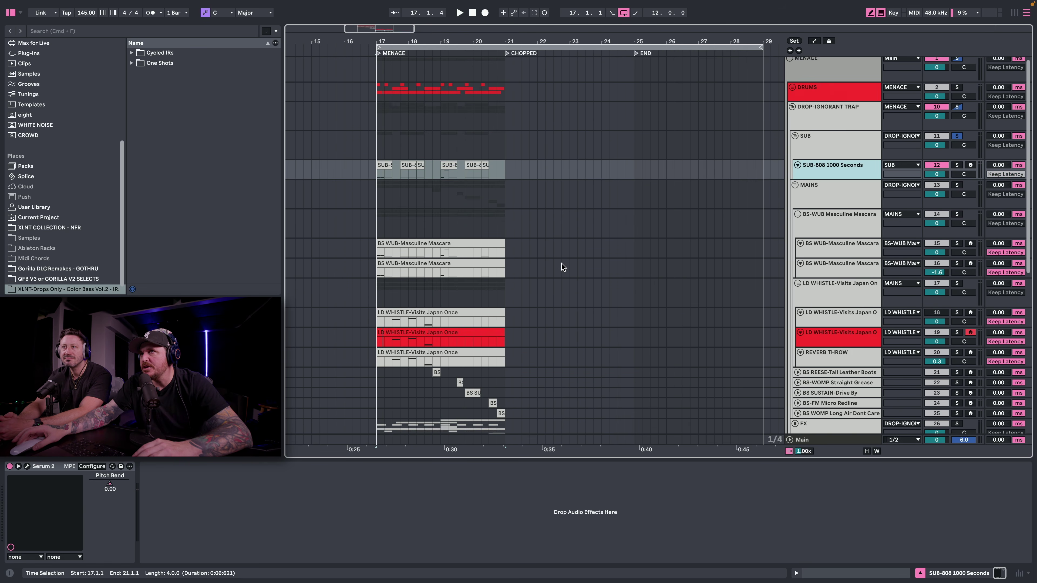
drag(374, 75, 633, 78)
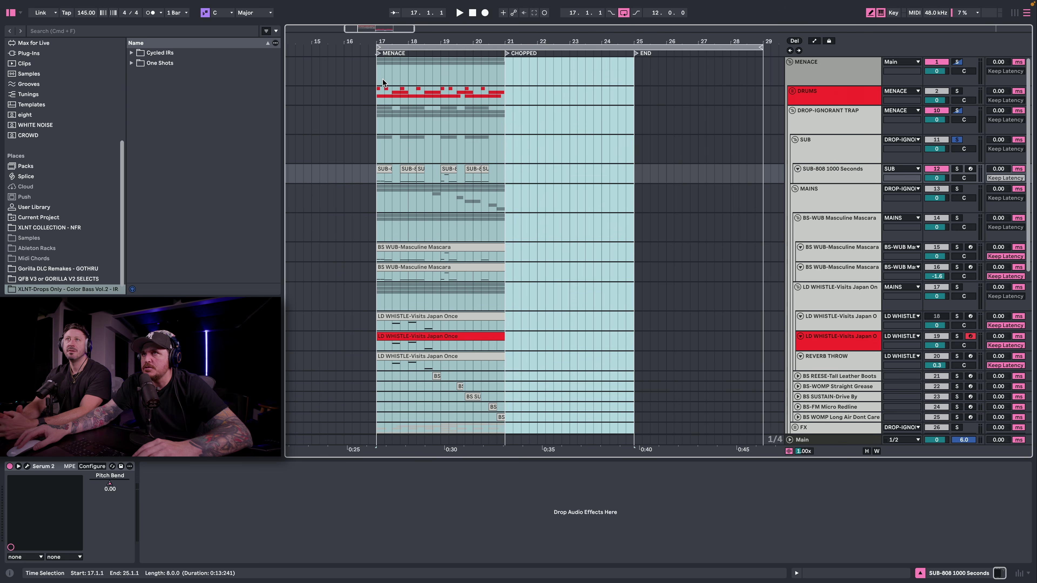
click(504, 70)
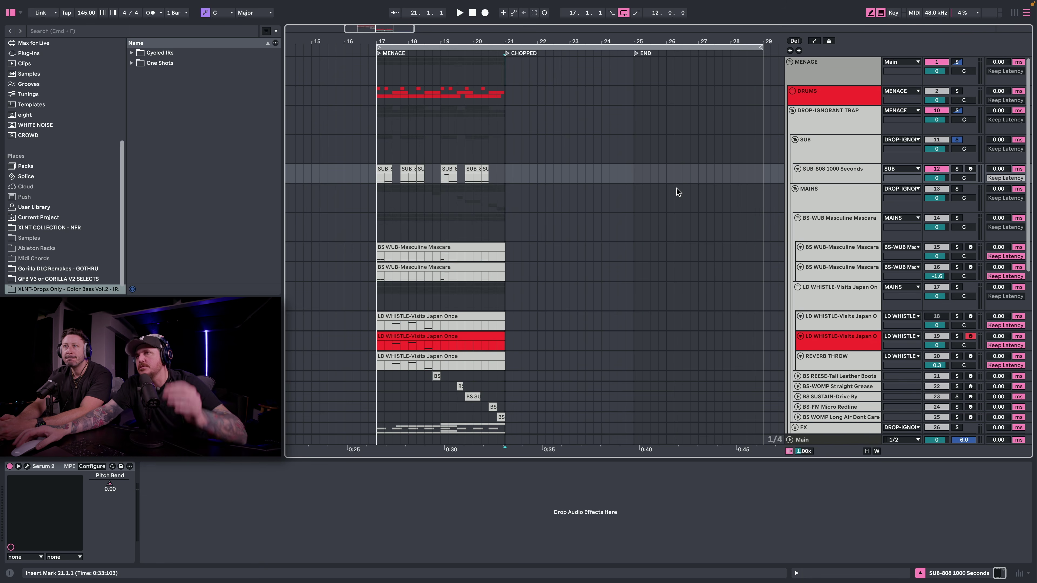
Select the LD FLUTE Shut It Mom clip in the CHOPPED section, solo its track, and audition it.
scroll(658, 200, down, 10)
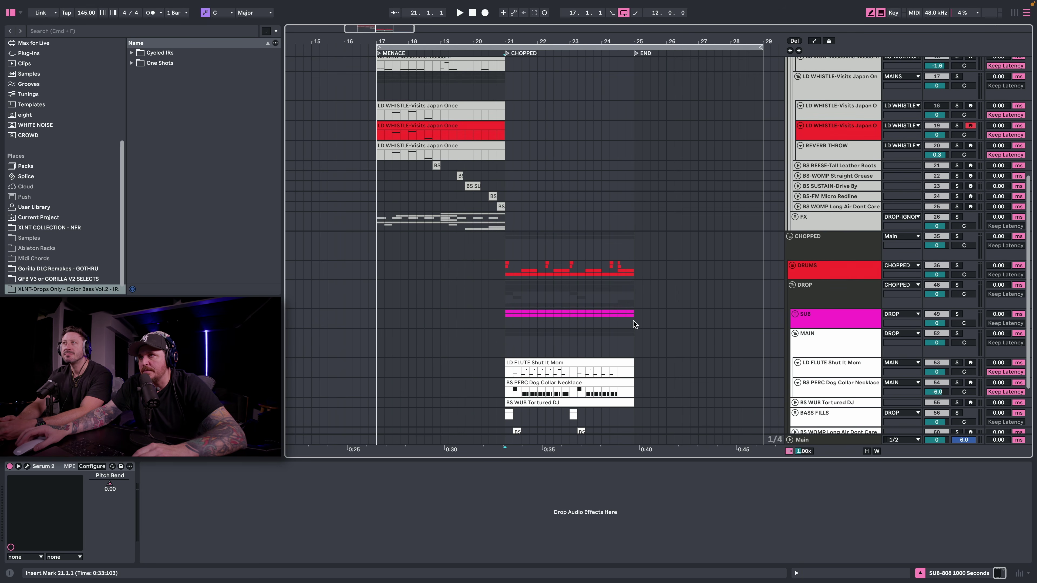
scroll(506, 334, down, 4)
click(507, 294)
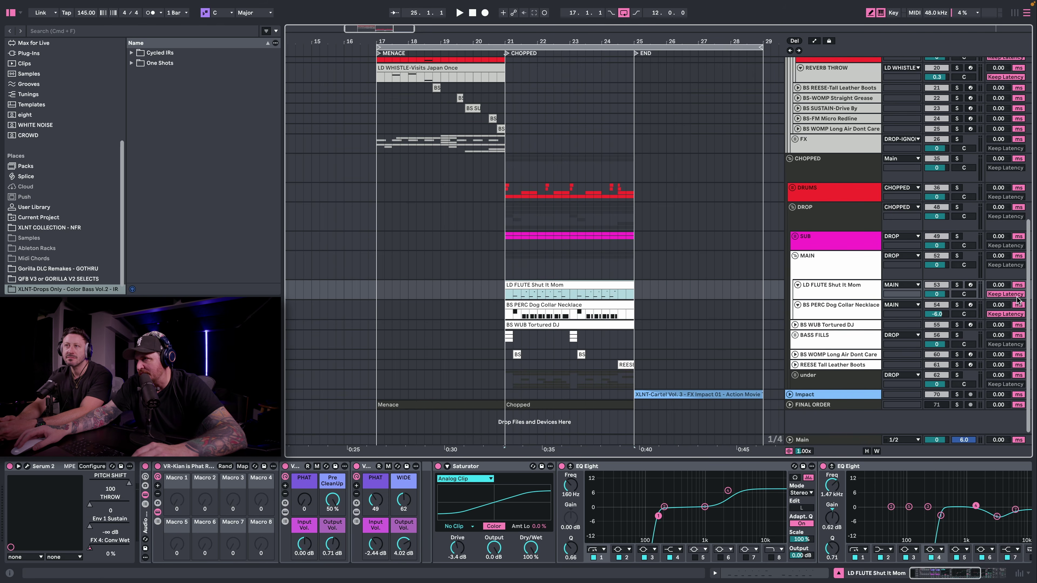
click(955, 285)
key(space)
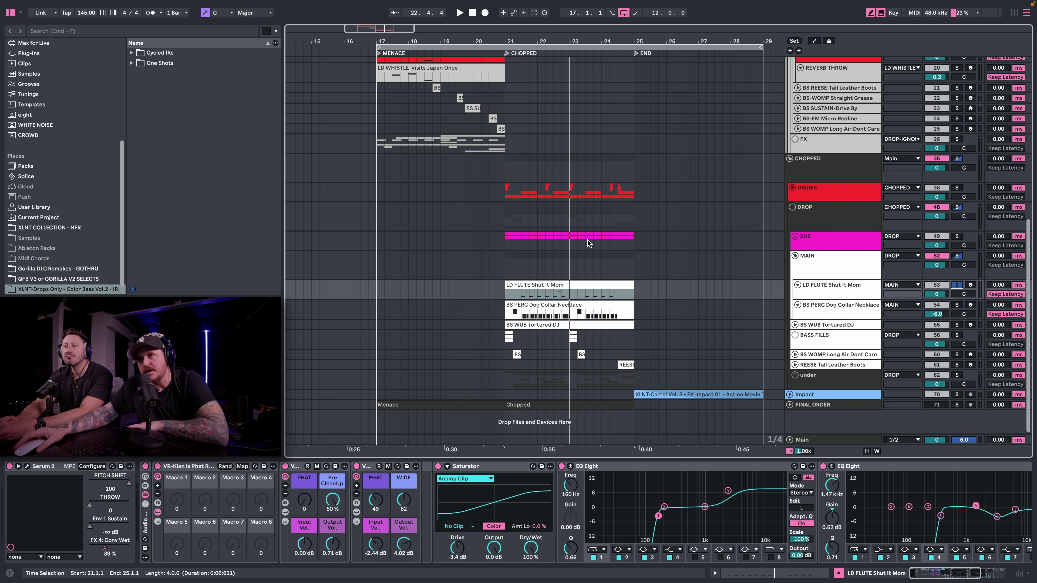
scroll(536, 203, up, 5)
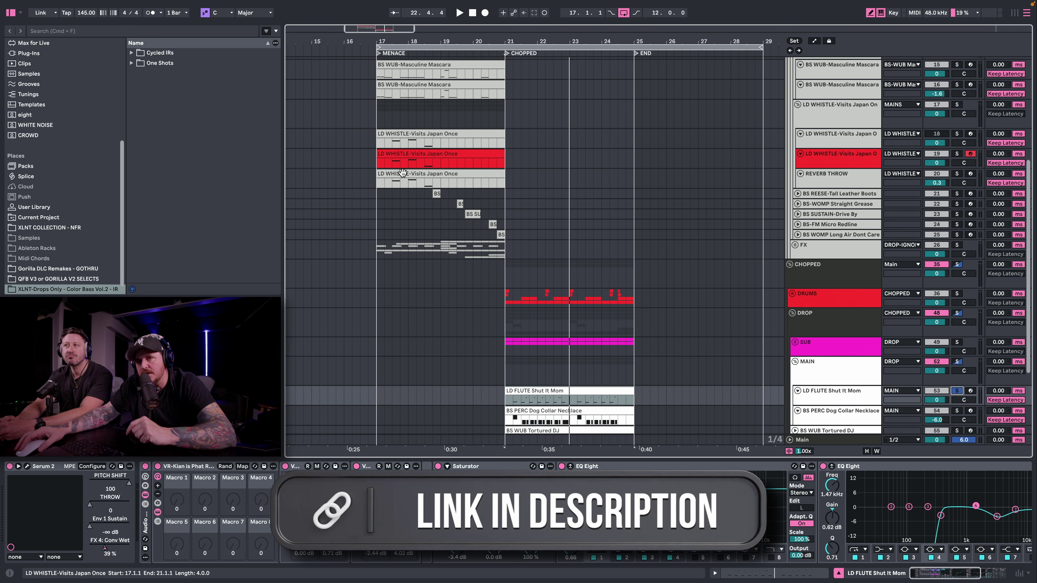
scroll(402, 171, up, 1)
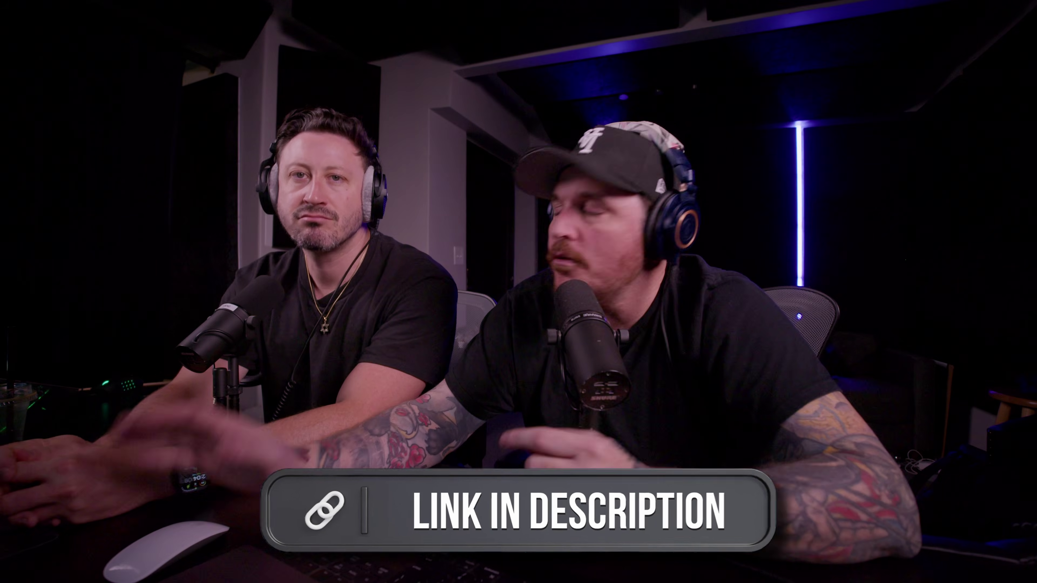